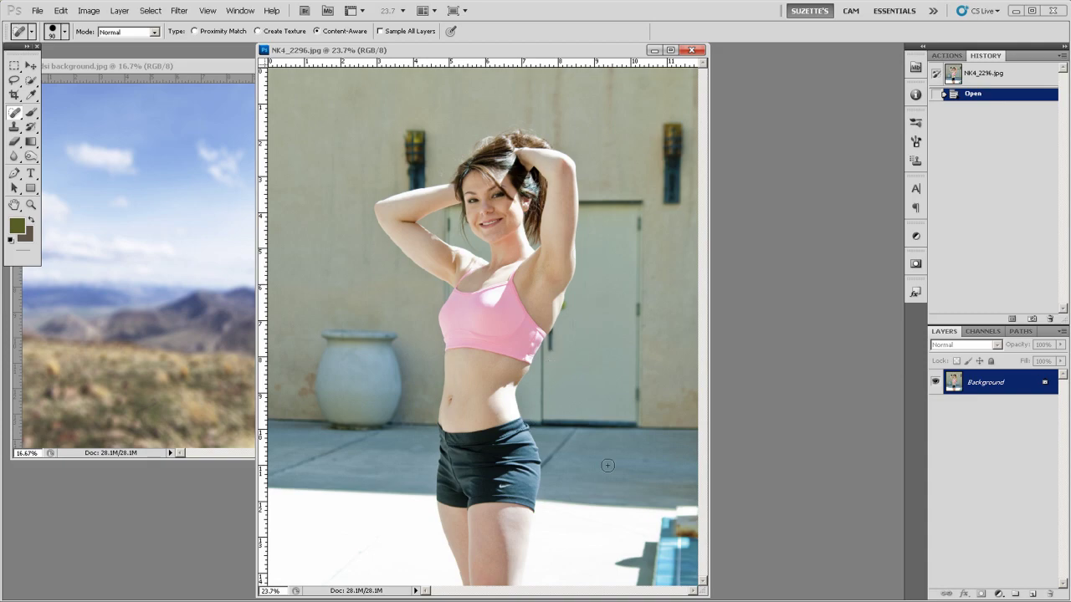
# Paint out the wall lamp above the door's outer side using the Spot Healing Brush at size 150 with Content-Aware
pyautogui.moveTo(592, 55); pyautogui.dragTo(625, 59)
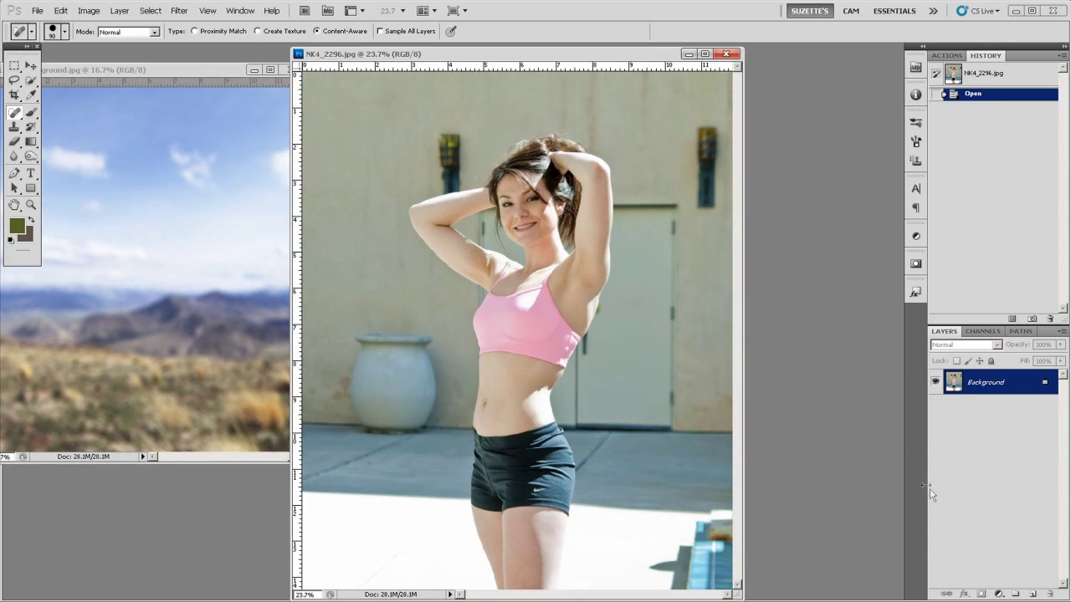
pyautogui.hotkey('ctrl', '+')
pyautogui.hotkey('ctrl', '+')
pyautogui.hotkey('ctrl', '+')
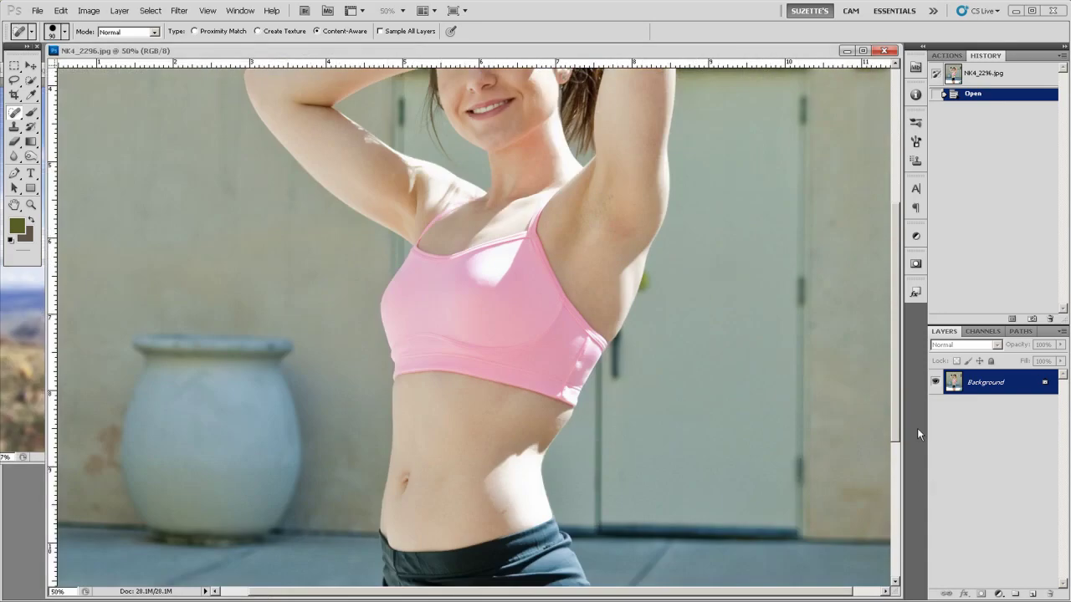
pyautogui.moveTo(561, 164); pyautogui.dragTo(526, 426)
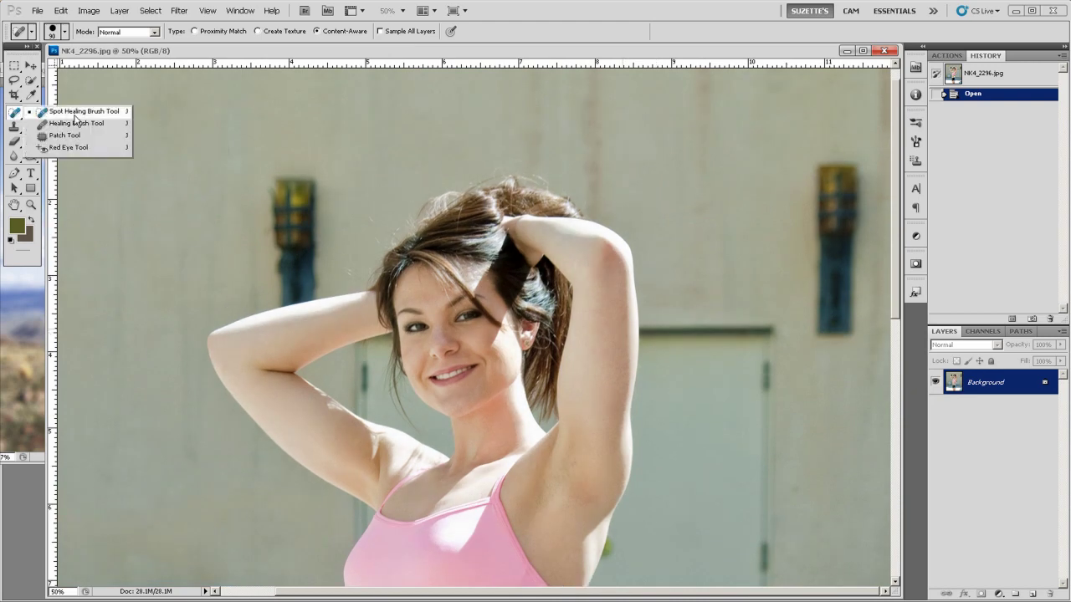
pyautogui.click(73, 113)
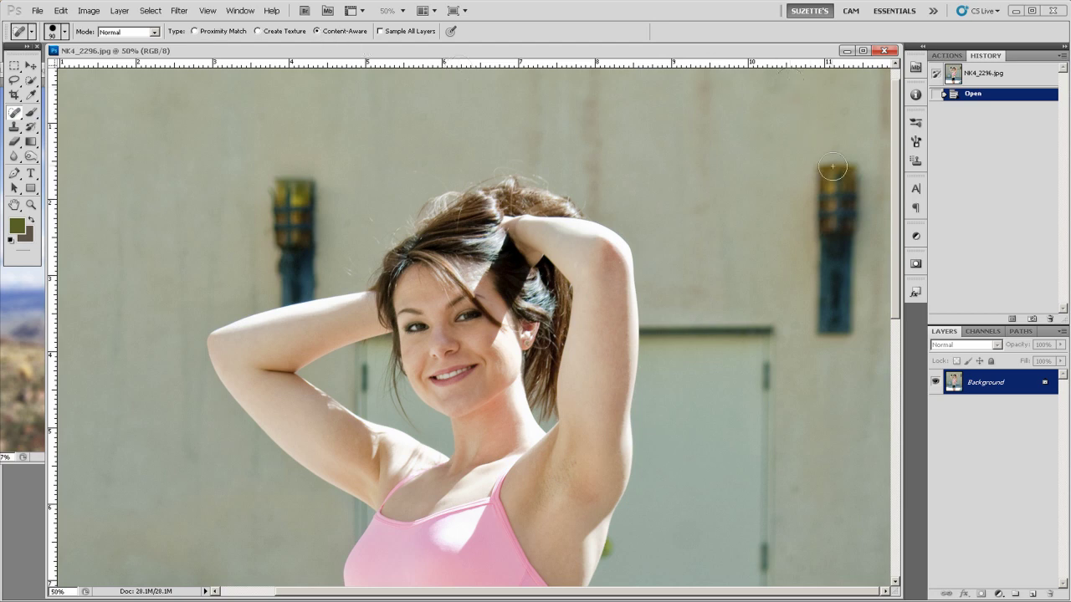
pyautogui.press(']')
pyautogui.press(']')
pyautogui.press(']')
pyautogui.moveTo(828, 178)
pyautogui.mouseDown()
pyautogui.moveTo(846, 322)
pyautogui.moveTo(834, 331)
pyautogui.moveTo(830, 186)
pyautogui.moveTo(833, 326)
pyautogui.moveTo(837, 218)
pyautogui.mouseUp()
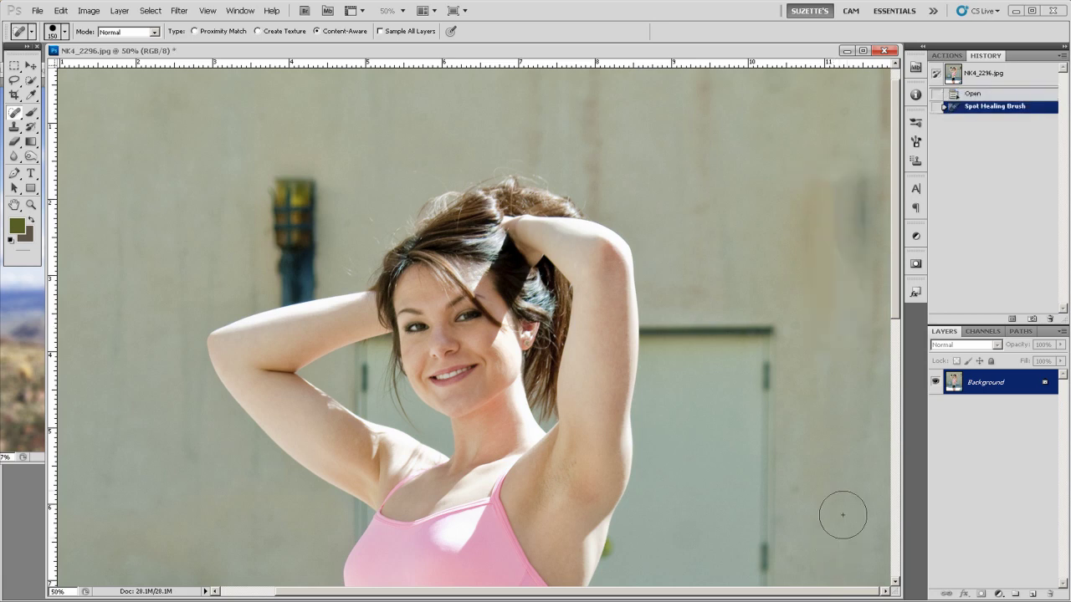
pyautogui.moveTo(848, 175); pyautogui.dragTo(854, 269)
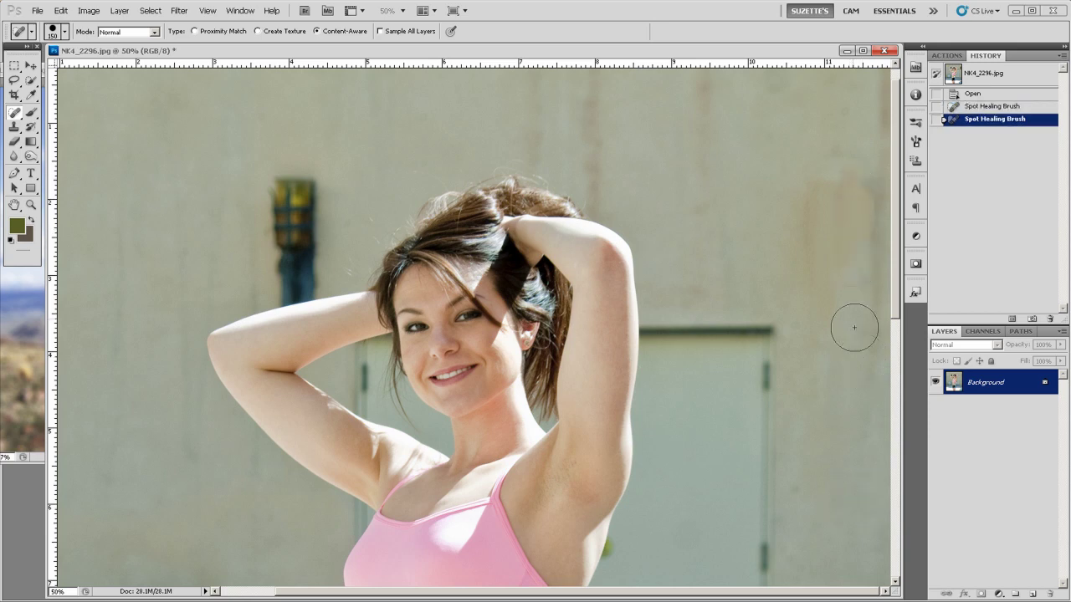
pyautogui.moveTo(865, 167); pyautogui.dragTo(870, 289)
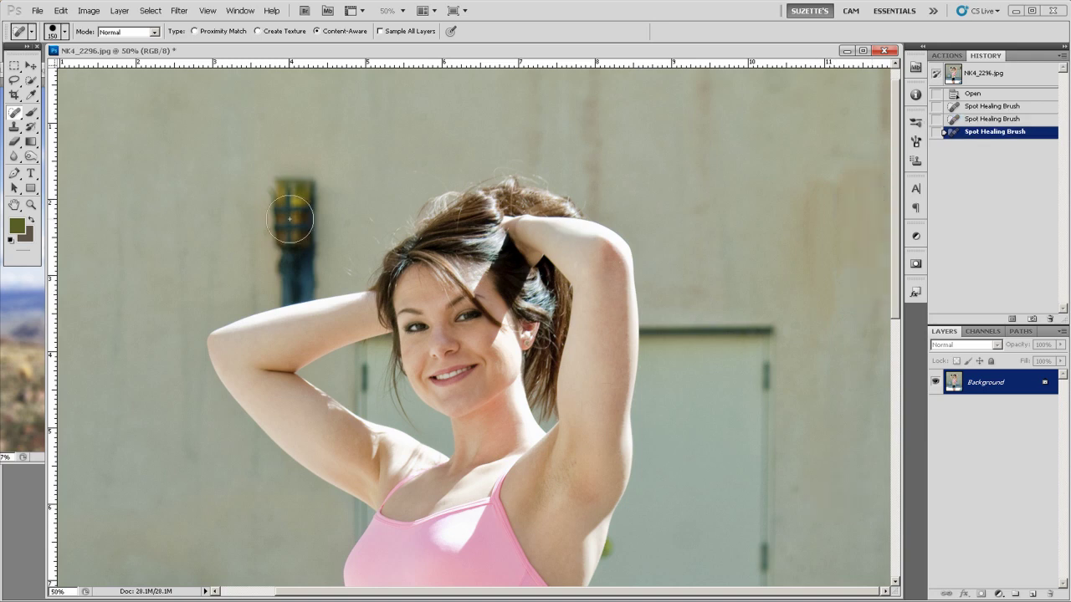
# Try to remove the other wall lamp above the woman's bent arm with the Spot Healing Brush, and revert the strokes
pyautogui.moveTo(275, 183)
pyautogui.mouseDown()
pyautogui.moveTo(283, 294)
pyautogui.moveTo(302, 269)
pyautogui.moveTo(301, 184)
pyautogui.moveTo(311, 290)
pyautogui.moveTo(301, 290)
pyautogui.moveTo(318, 295)
pyautogui.mouseUp()
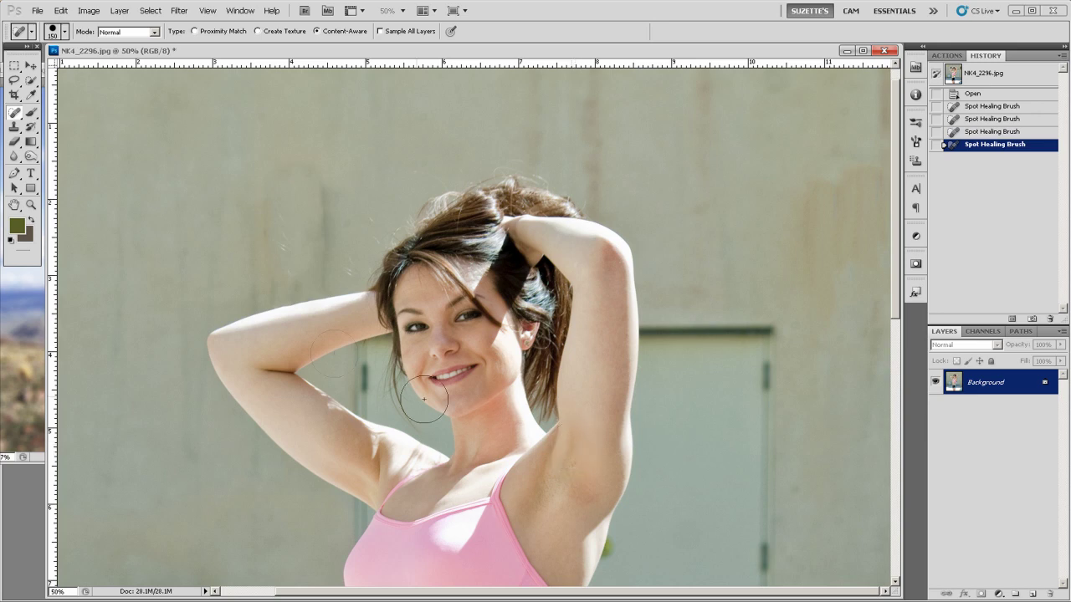
pyautogui.moveTo(325, 193); pyautogui.dragTo(328, 259)
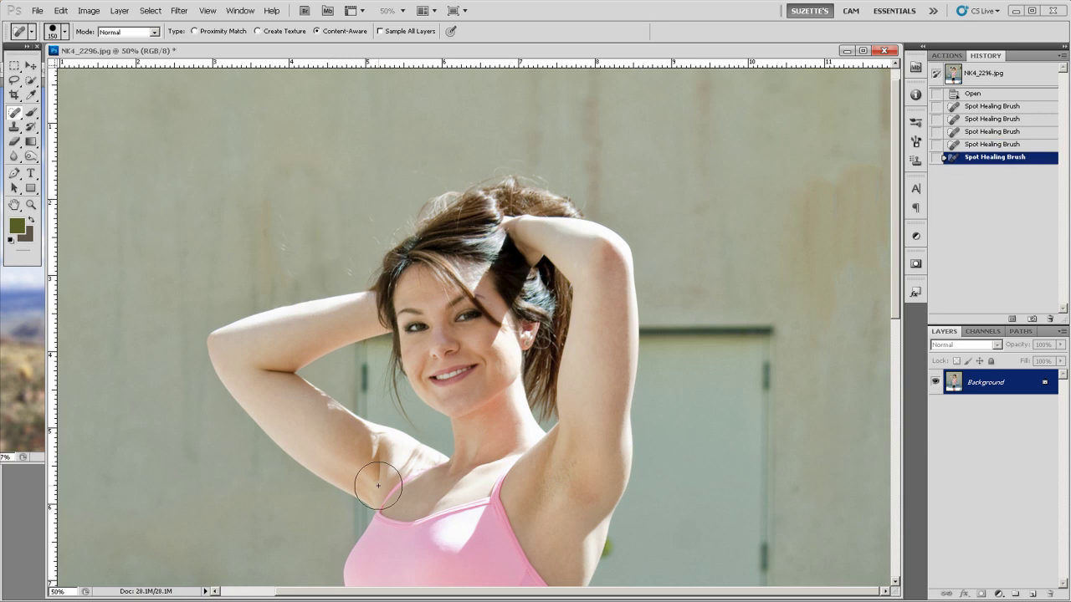
pyautogui.moveTo(268, 205); pyautogui.dragTo(270, 261)
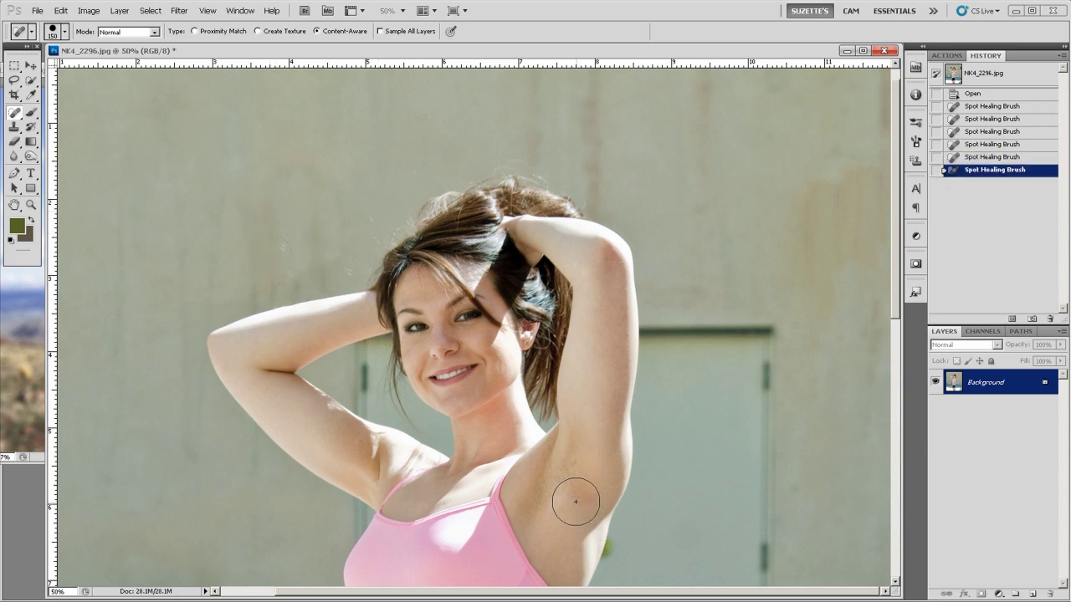
pyautogui.click(988, 120)
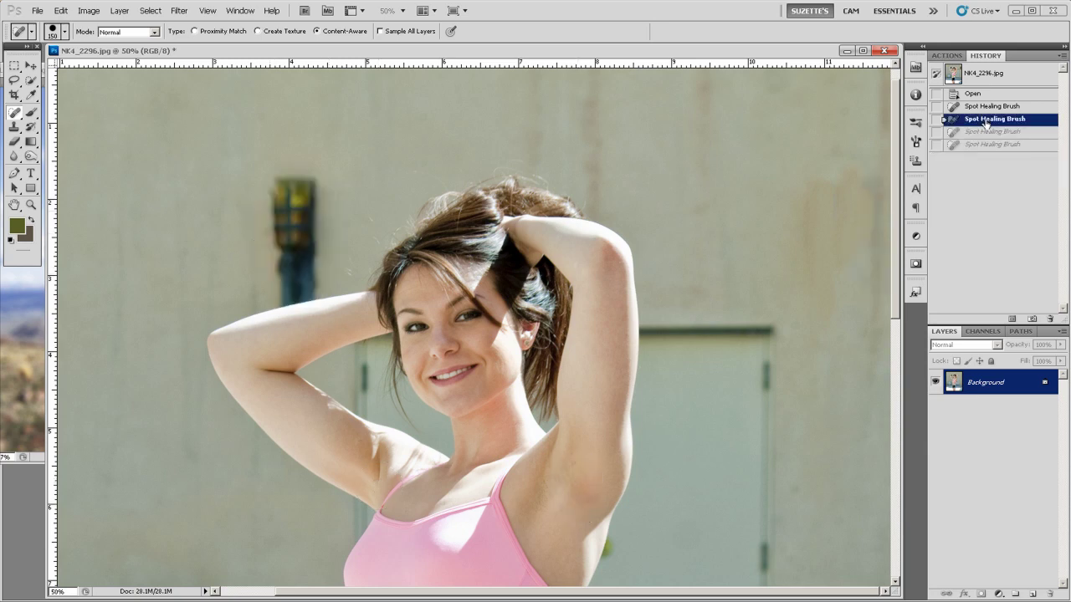
pyautogui.moveTo(270, 171)
pyautogui.mouseDown()
pyautogui.moveTo(269, 251)
pyautogui.moveTo(285, 306)
pyautogui.moveTo(307, 222)
pyautogui.moveTo(293, 251)
pyautogui.mouseUp()
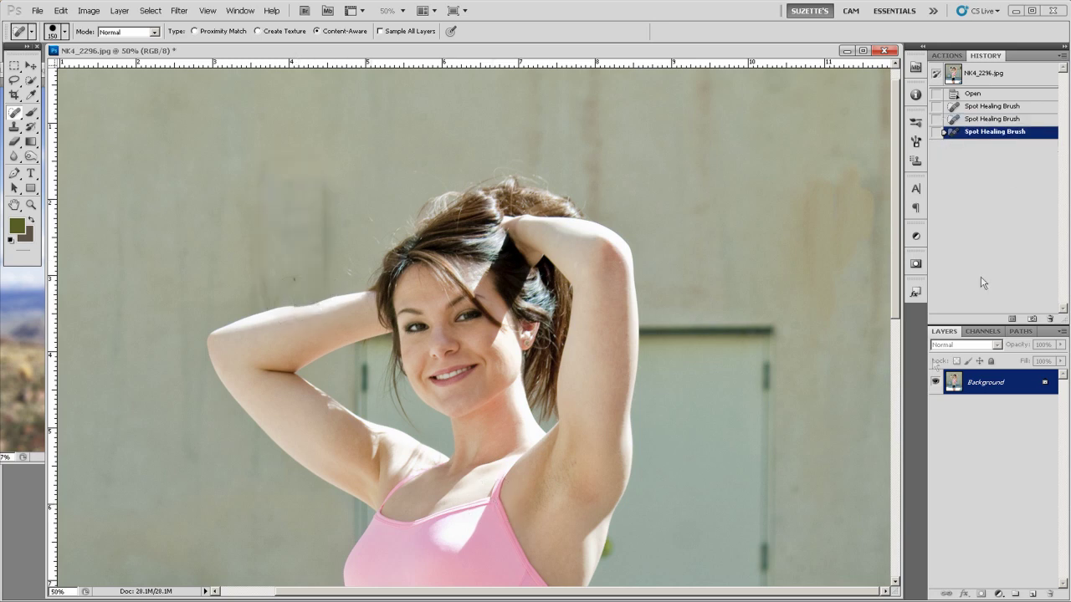
pyautogui.click(968, 118)
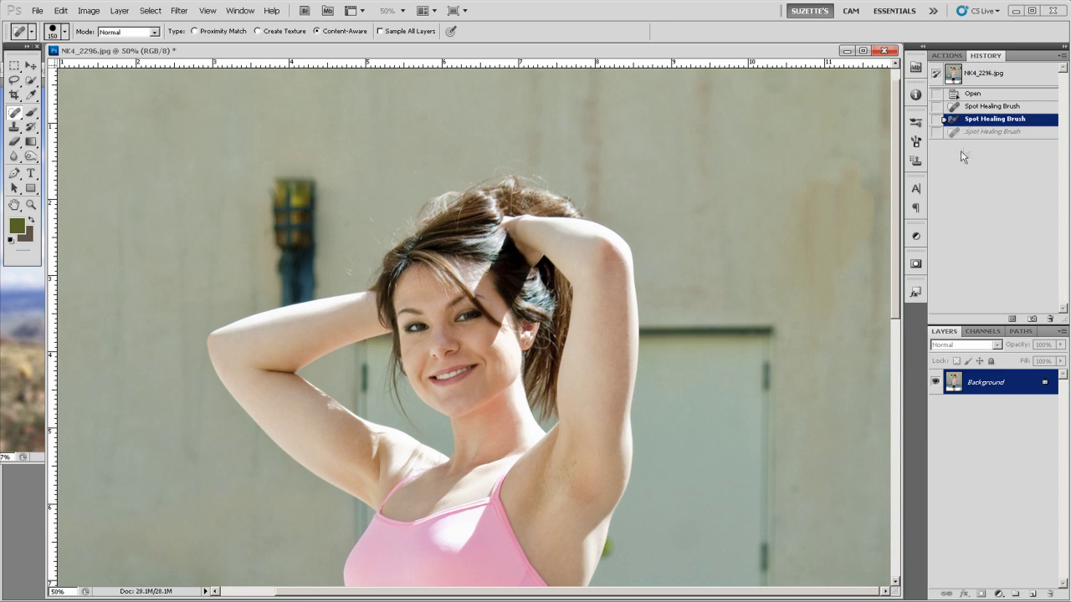
# Outline the remaining wall lamp and surrounding wall with the Magnetic Lasso, following the upper edge of the woman's arm
pyautogui.click(19, 82)
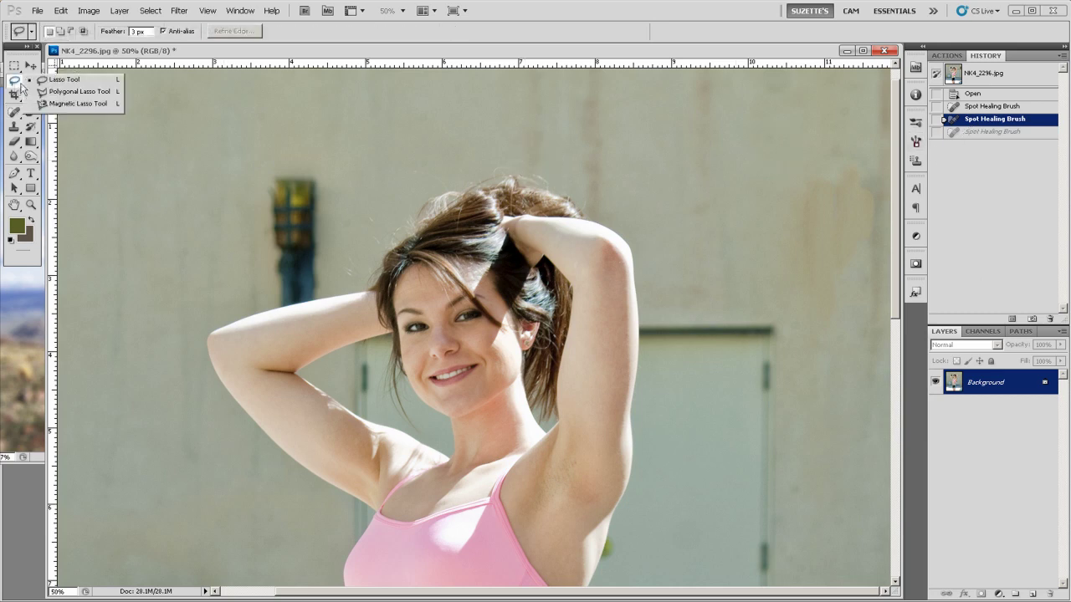
pyautogui.click(67, 103)
pyautogui.hotkey('ctrl', '+')
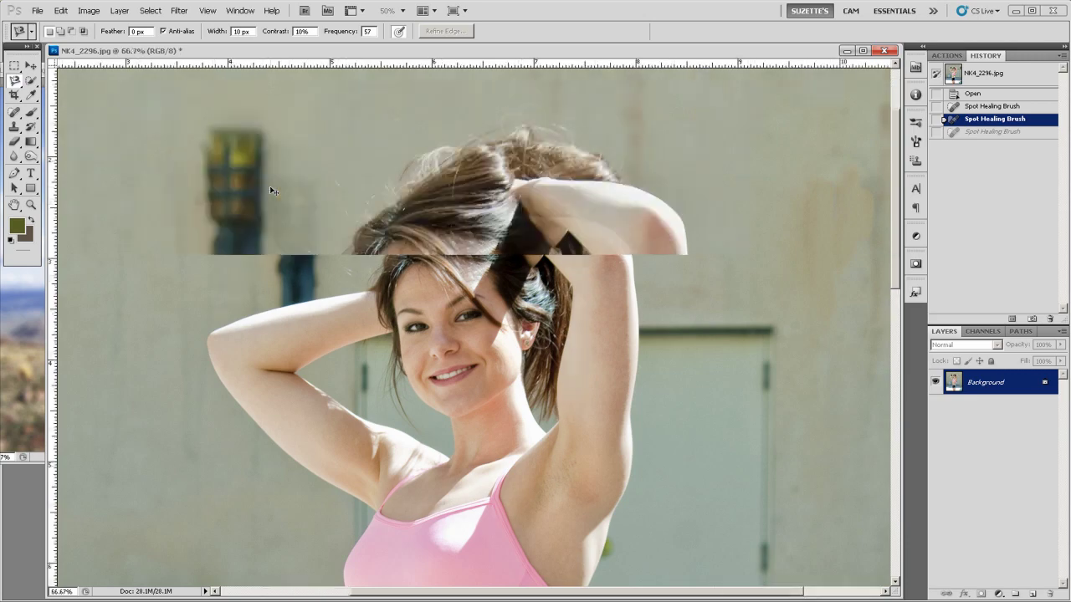
pyautogui.moveTo(289, 169); pyautogui.dragTo(418, 217)
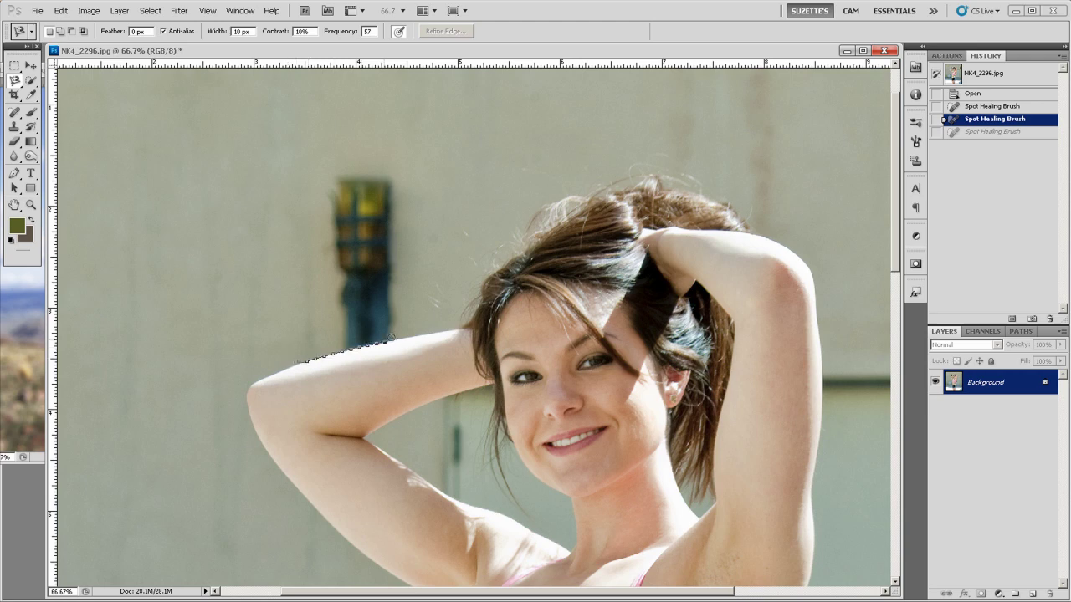
pyautogui.click(427, 132)
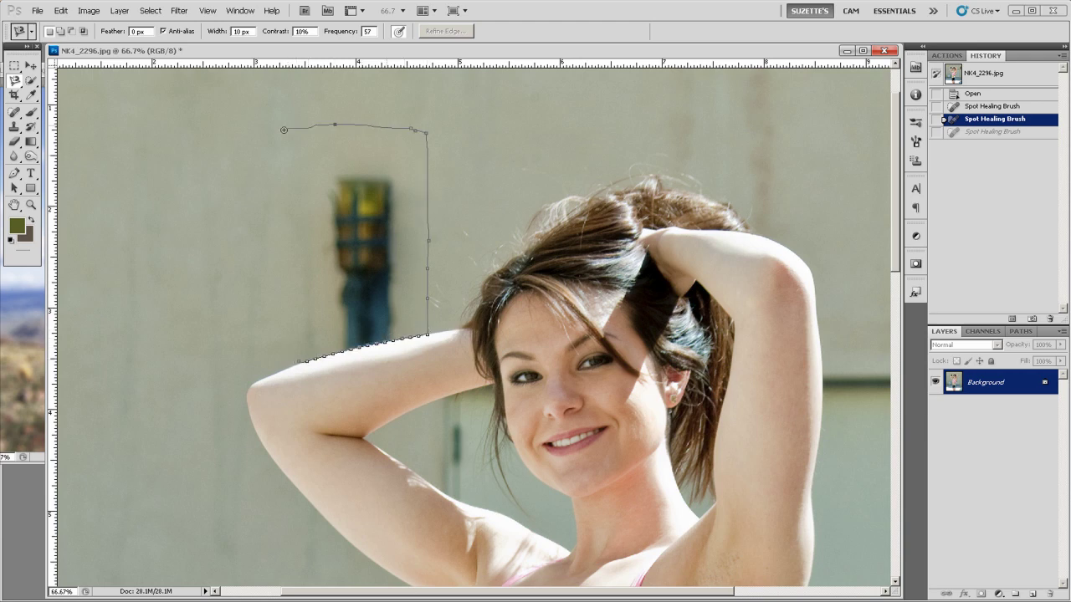
pyautogui.click(268, 135)
pyautogui.click(301, 354)
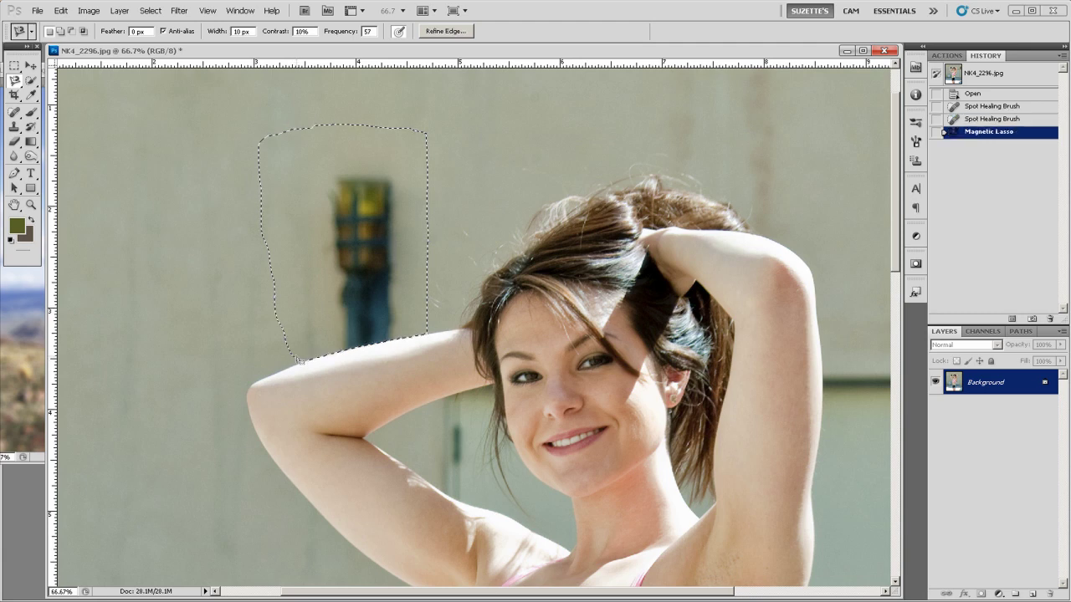
# Heal away the lamp and its leftover streaks inside the selection with the Content-Aware Spot Healing Brush, and deselect
pyautogui.click(14, 112)
pyautogui.click(73, 111)
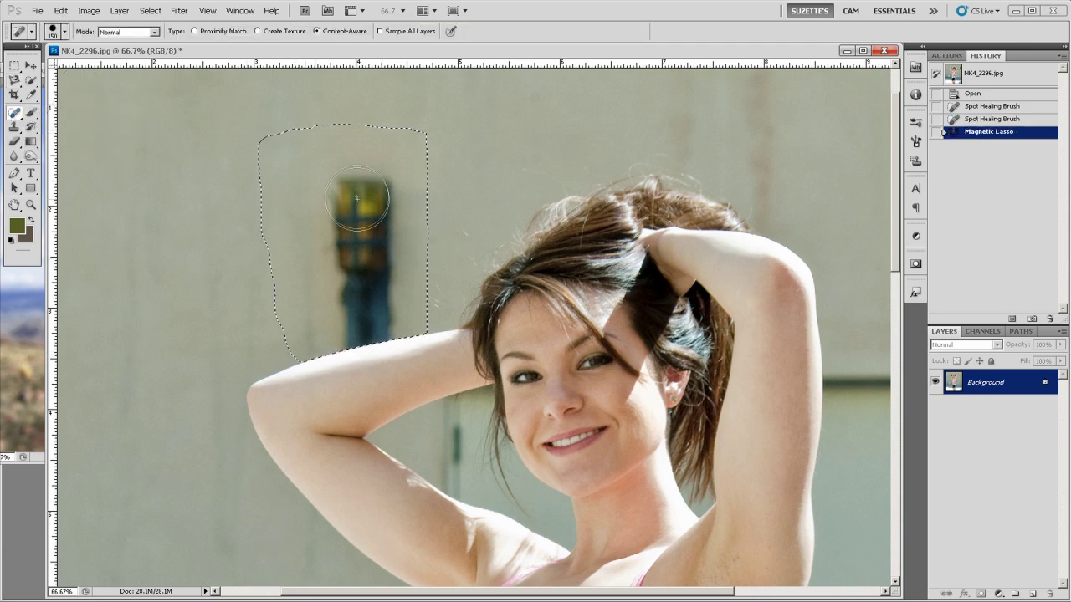
pyautogui.click(319, 184)
pyautogui.moveTo(318, 184)
pyautogui.mouseDown()
pyautogui.moveTo(356, 190)
pyautogui.moveTo(343, 222)
pyautogui.moveTo(333, 209)
pyautogui.moveTo(367, 295)
pyautogui.moveTo(353, 318)
pyautogui.moveTo(379, 320)
pyautogui.moveTo(371, 197)
pyautogui.moveTo(336, 205)
pyautogui.moveTo(344, 293)
pyautogui.moveTo(322, 305)
pyautogui.mouseUp()
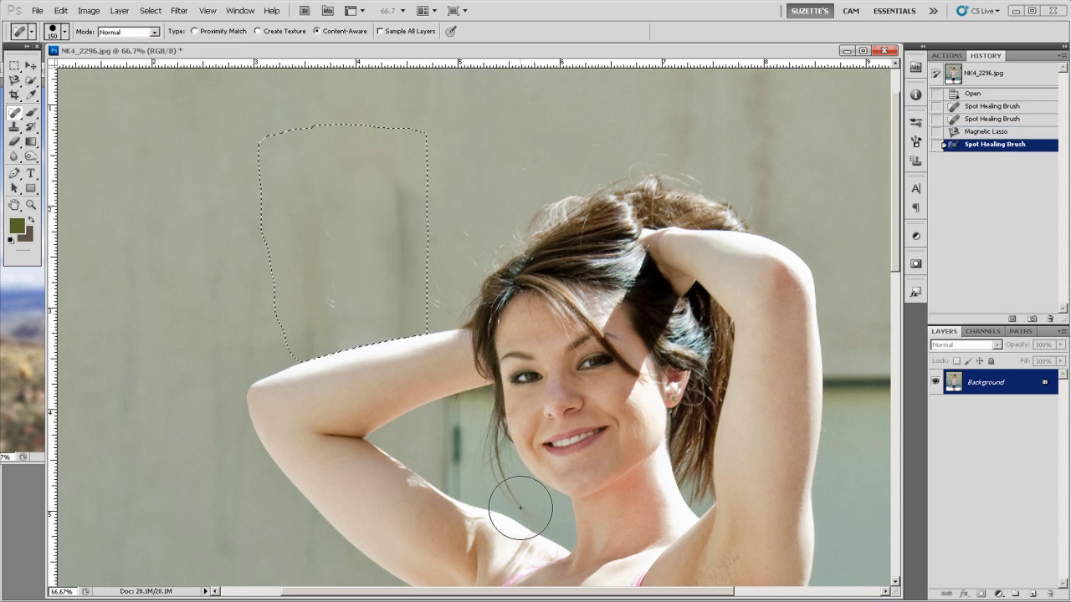
pyautogui.moveTo(398, 182); pyautogui.dragTo(393, 331)
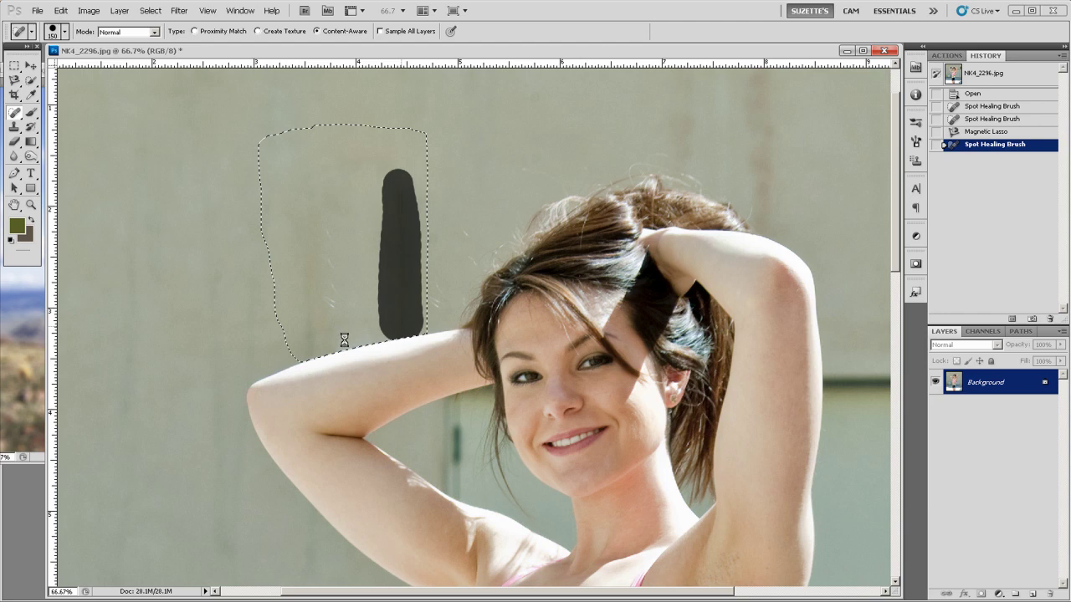
pyautogui.moveTo(330, 219); pyautogui.dragTo(331, 322)
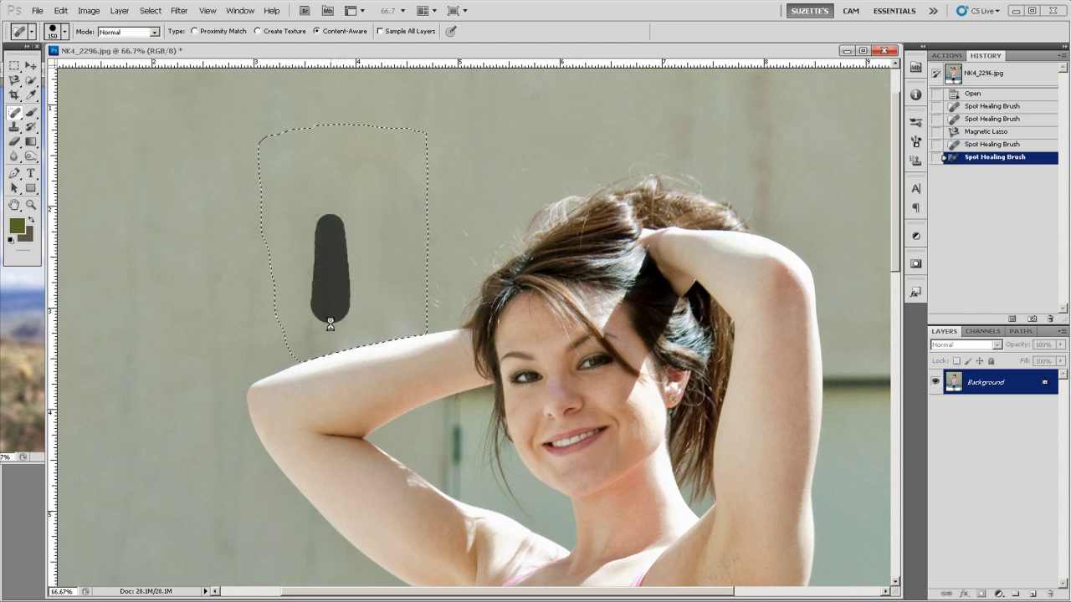
pyautogui.hotkey('ctrl', 'd')
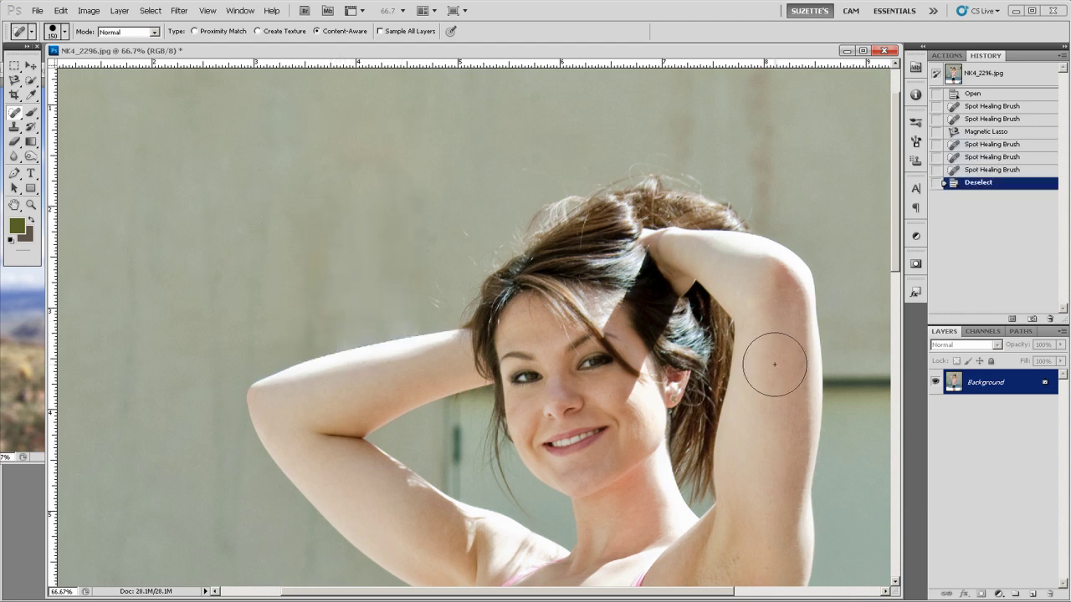
# Try to remove the whole planter beside the woman with one Spot Healing Brush stroke, and revert it
pyautogui.moveTo(687, 477); pyautogui.dragTo(707, 261)
pyautogui.hotkey('ctrl', '-')
pyautogui.moveTo(456, 419); pyautogui.dragTo(583, 203)
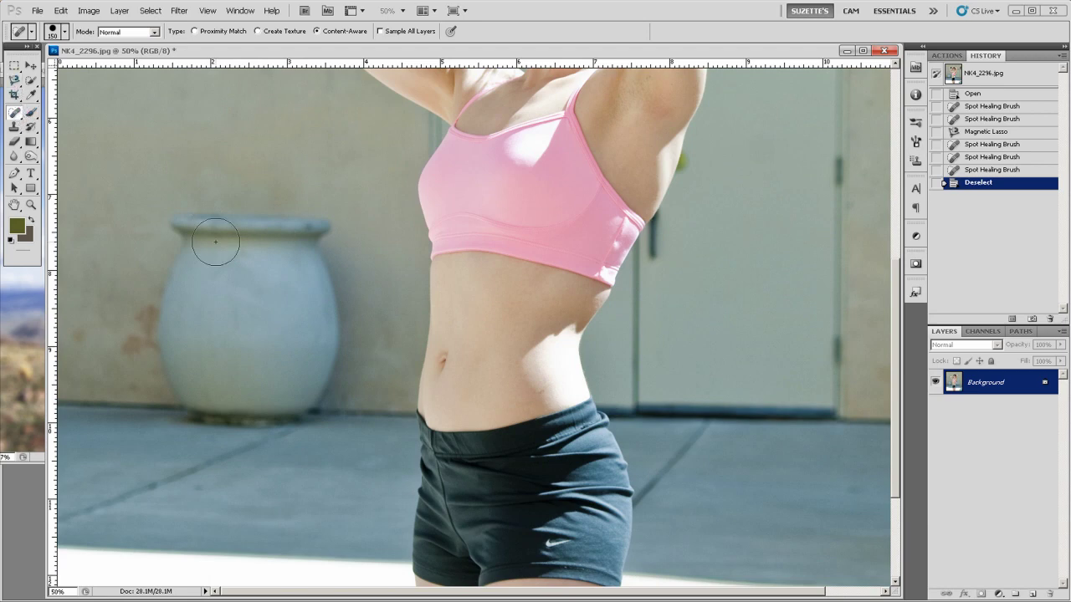
pyautogui.moveTo(186, 222)
pyautogui.mouseDown()
pyautogui.moveTo(330, 229)
pyautogui.moveTo(188, 245)
pyautogui.moveTo(326, 255)
pyautogui.moveTo(169, 283)
pyautogui.moveTo(303, 284)
pyautogui.moveTo(148, 312)
pyautogui.moveTo(324, 318)
pyautogui.moveTo(144, 337)
pyautogui.moveTo(317, 348)
pyautogui.moveTo(190, 369)
pyautogui.moveTo(162, 388)
pyautogui.moveTo(303, 417)
pyautogui.moveTo(339, 321)
pyautogui.moveTo(333, 268)
pyautogui.moveTo(325, 387)
pyautogui.moveTo(309, 419)
pyautogui.moveTo(144, 423)
pyautogui.mouseUp()
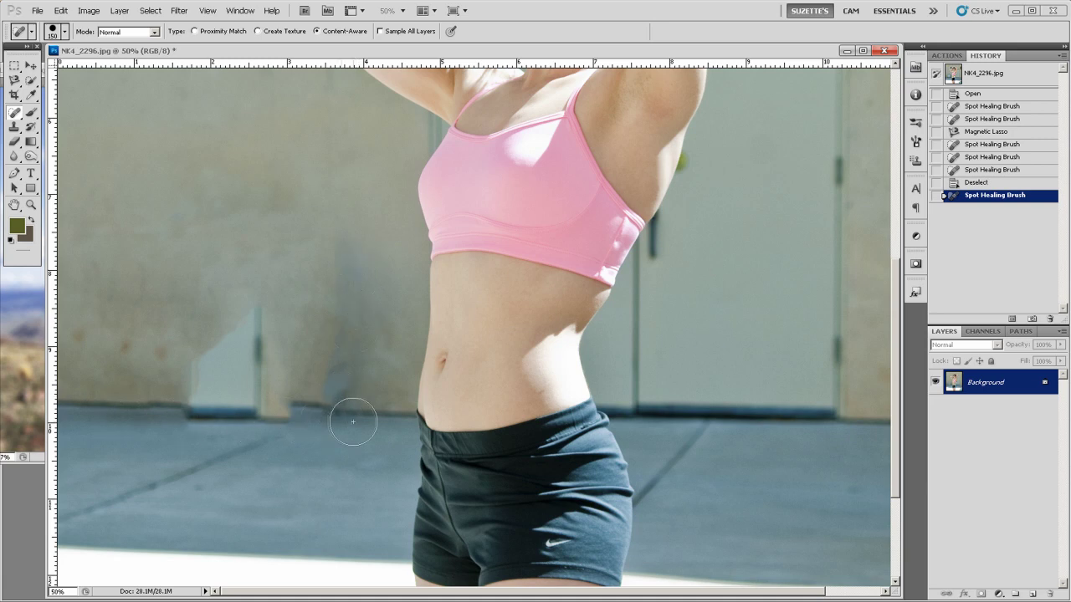
pyautogui.click(978, 183)
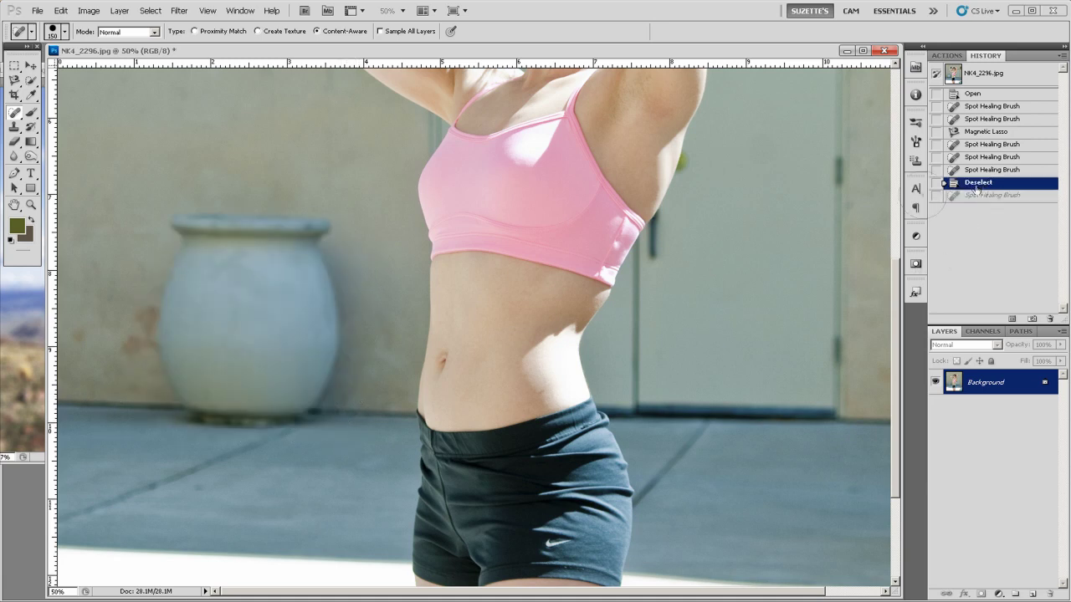
# Clone the edge between wall and floor across the planter's base using the Clone Stamp at brush size 125
pyautogui.click(15, 126)
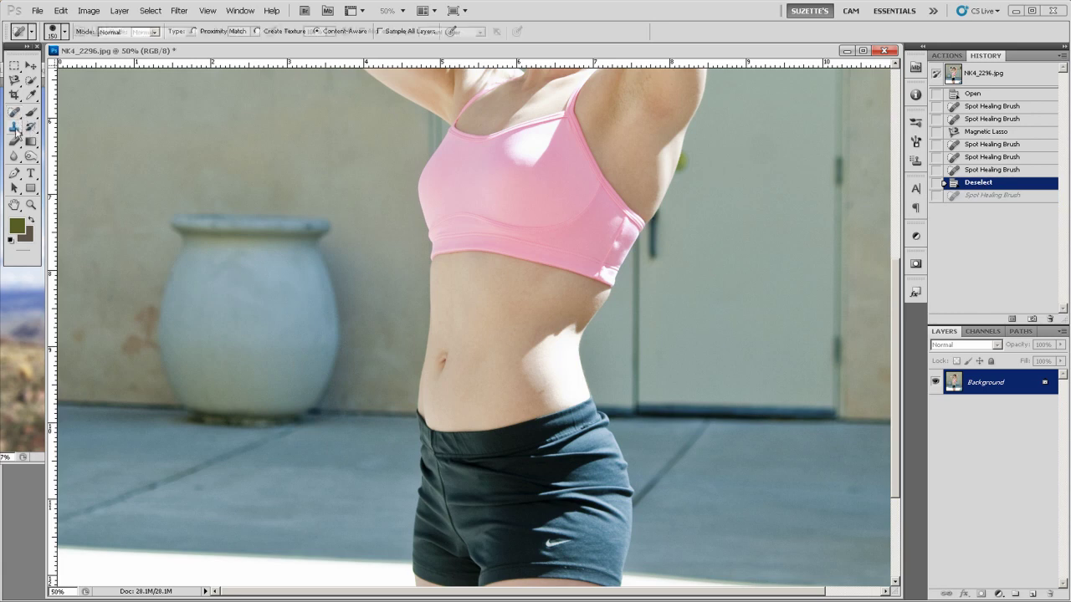
pyautogui.click(65, 128)
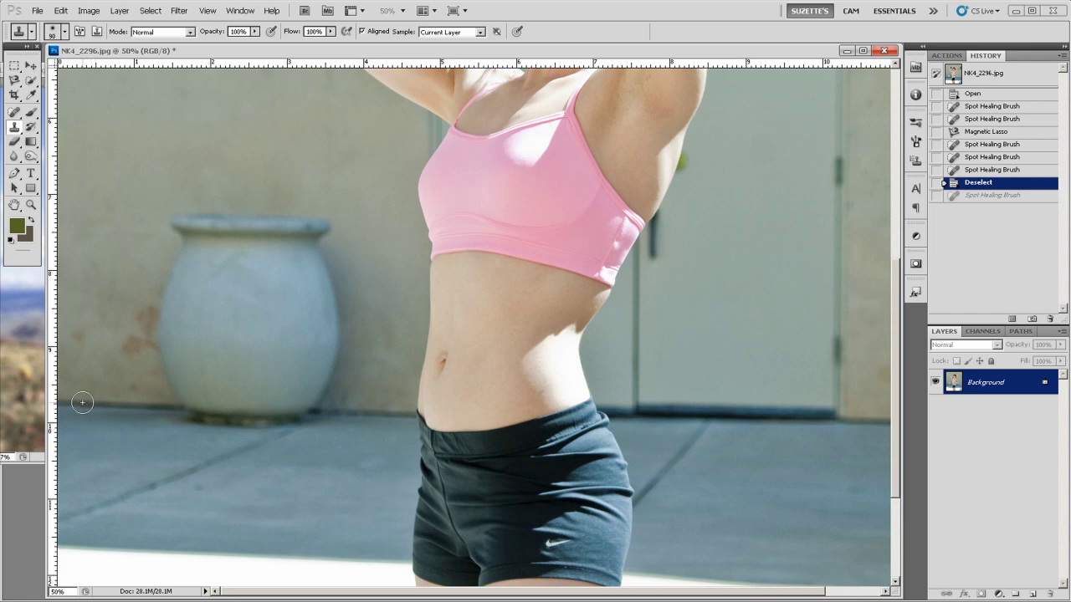
pyautogui.press(']')
pyautogui.press(']')
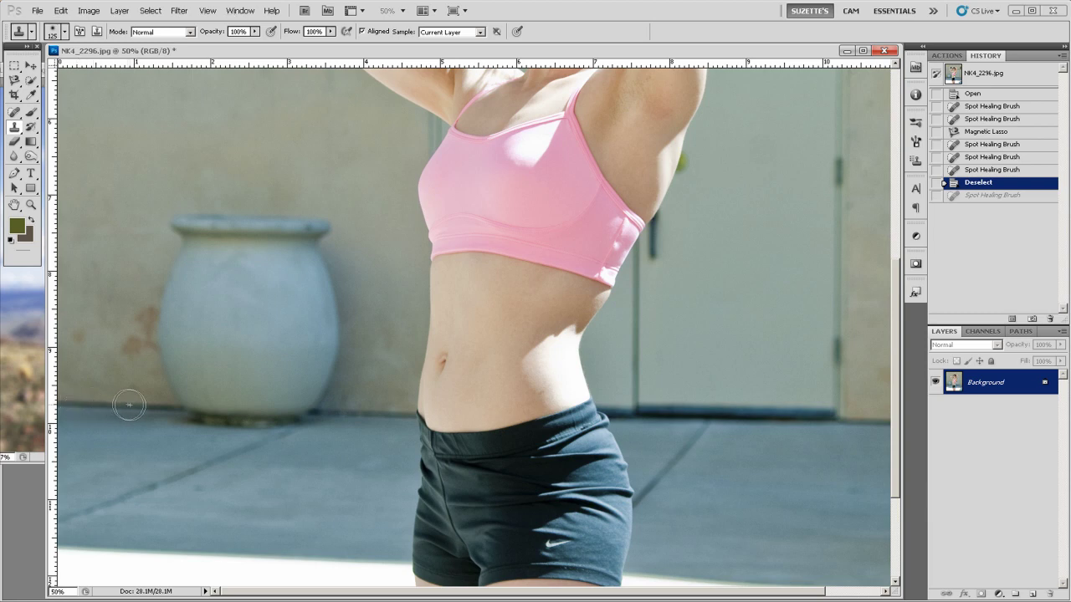
pyautogui.moveTo(147, 407)
pyautogui.mouseDown()
pyautogui.moveTo(214, 410)
pyautogui.moveTo(196, 421)
pyautogui.moveTo(251, 406)
pyautogui.moveTo(246, 419)
pyautogui.moveTo(359, 418)
pyautogui.moveTo(102, 412)
pyautogui.moveTo(360, 428)
pyautogui.moveTo(343, 414)
pyautogui.moveTo(378, 413)
pyautogui.mouseUp()
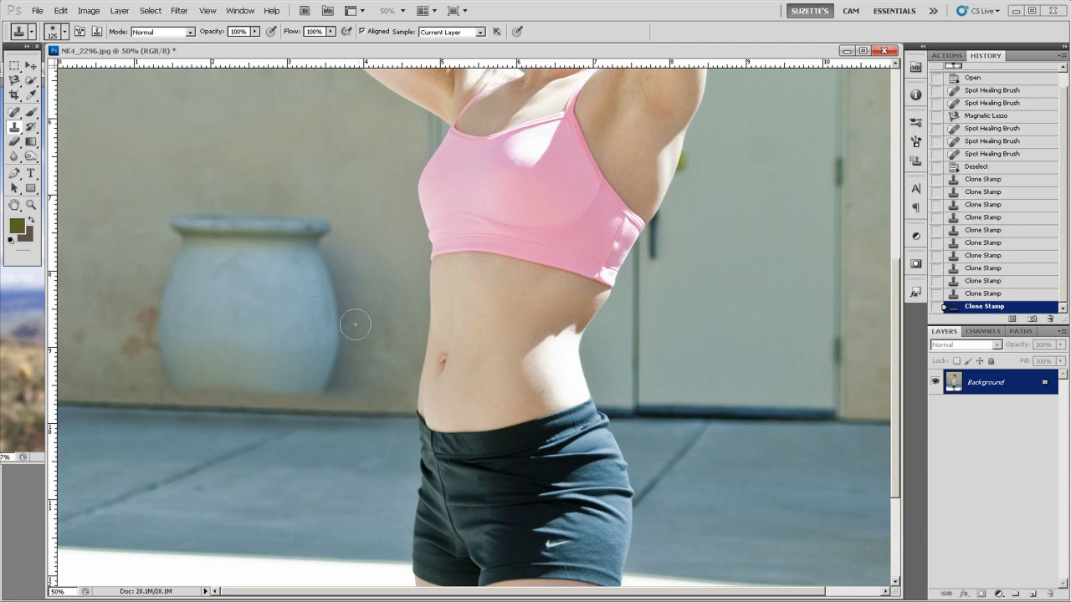
# Paint out the rest of the planter and its leftover marks on the wall with the Content-Aware Spot Healing Brush
pyautogui.click(14, 112)
pyautogui.moveTo(182, 222)
pyautogui.mouseDown()
pyautogui.moveTo(326, 233)
pyautogui.moveTo(207, 229)
pyautogui.moveTo(297, 272)
pyautogui.moveTo(176, 283)
pyautogui.moveTo(287, 292)
pyautogui.moveTo(291, 308)
pyautogui.moveTo(146, 322)
pyautogui.moveTo(178, 378)
pyautogui.moveTo(317, 383)
pyautogui.moveTo(336, 347)
pyautogui.moveTo(335, 313)
pyautogui.moveTo(302, 351)
pyautogui.moveTo(165, 342)
pyautogui.moveTo(307, 328)
pyautogui.moveTo(343, 315)
pyautogui.moveTo(335, 285)
pyautogui.moveTo(350, 387)
pyautogui.mouseUp()
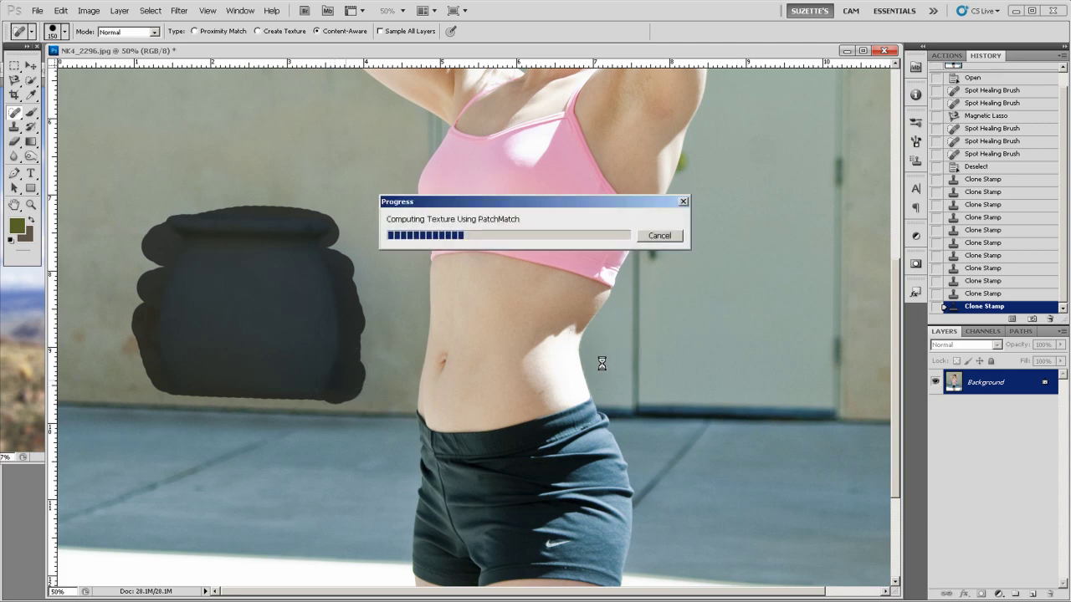
pyautogui.moveTo(315, 239)
pyautogui.mouseDown()
pyautogui.moveTo(314, 321)
pyautogui.moveTo(339, 329)
pyautogui.moveTo(342, 365)
pyautogui.moveTo(365, 369)
pyautogui.moveTo(369, 320)
pyautogui.moveTo(333, 231)
pyautogui.moveTo(288, 287)
pyautogui.moveTo(315, 343)
pyautogui.moveTo(258, 333)
pyautogui.mouseUp()
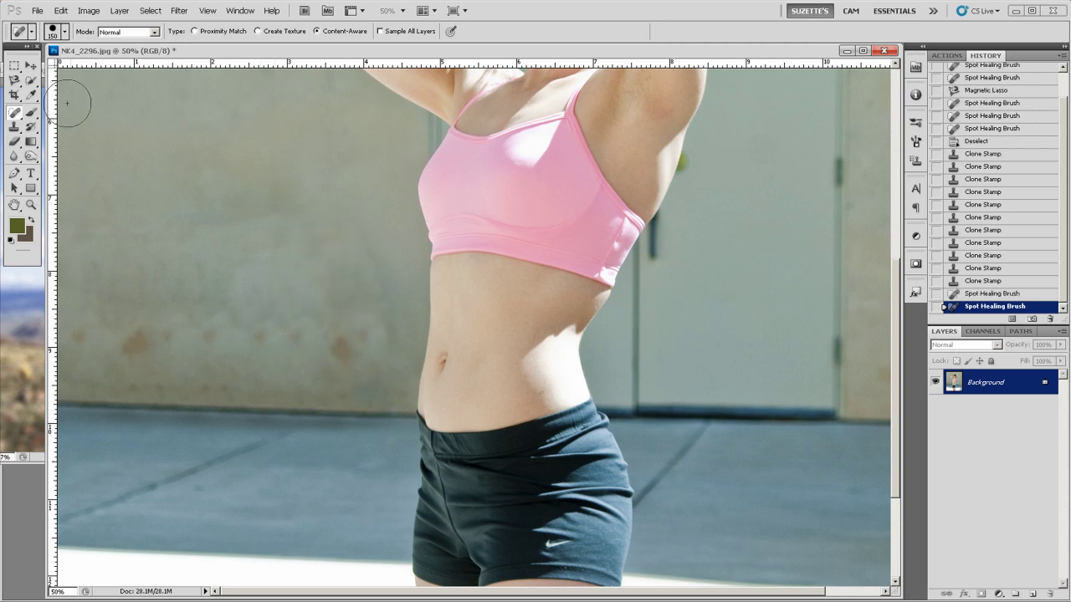
# Patch the two brown stains low on the wall with clean wall texture from above using the Patch tool
pyautogui.moveTo(14, 112); pyautogui.dragTo(71, 133)
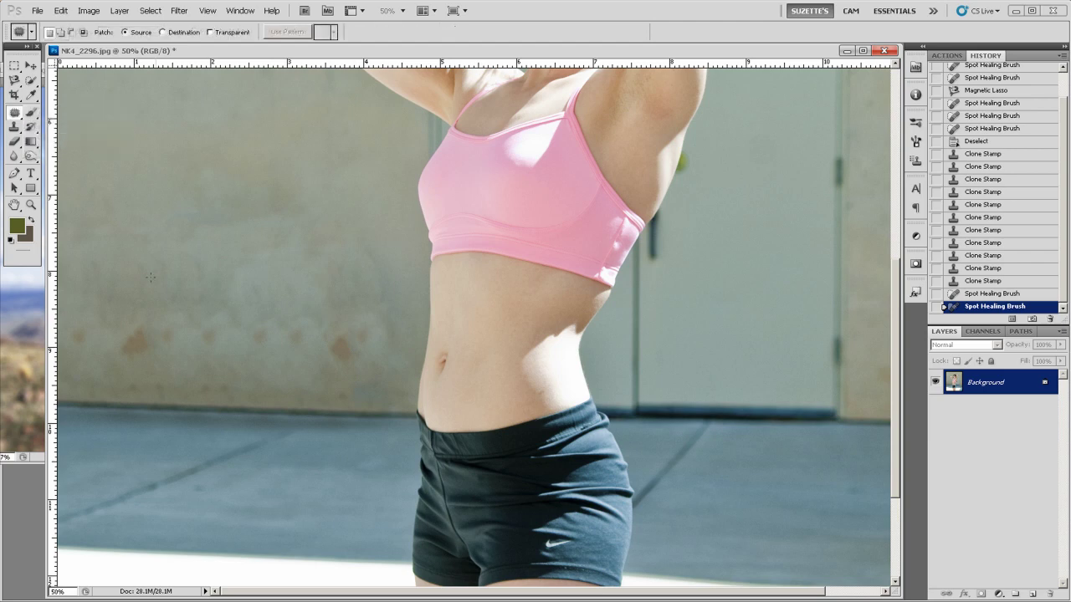
pyautogui.moveTo(167, 311); pyautogui.dragTo(241, 239)
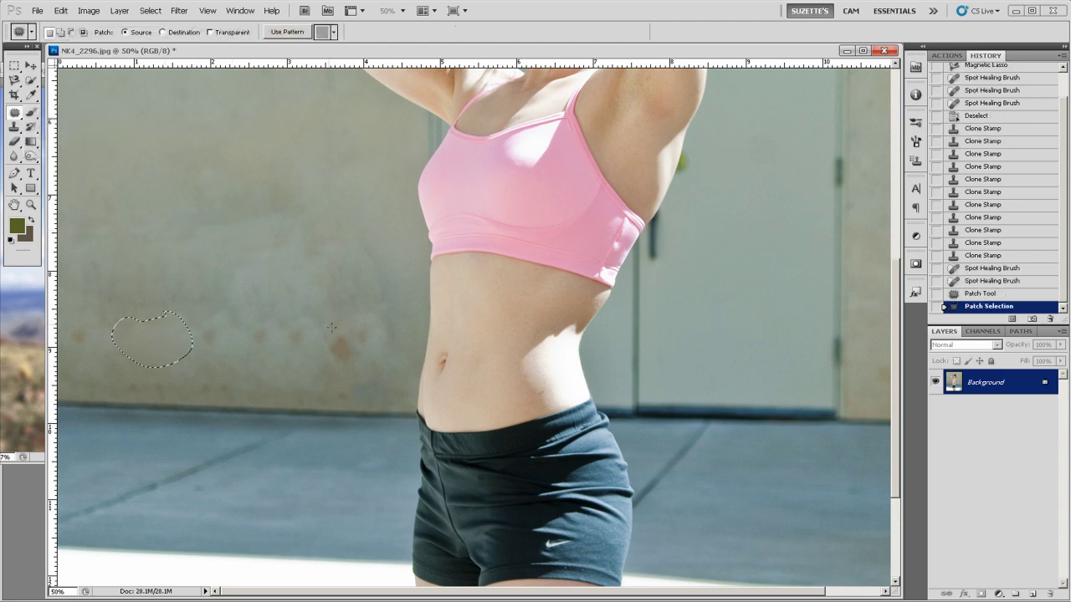
pyautogui.moveTo(382, 328); pyautogui.dragTo(383, 300)
pyautogui.moveTo(368, 334); pyautogui.dragTo(338, 185)
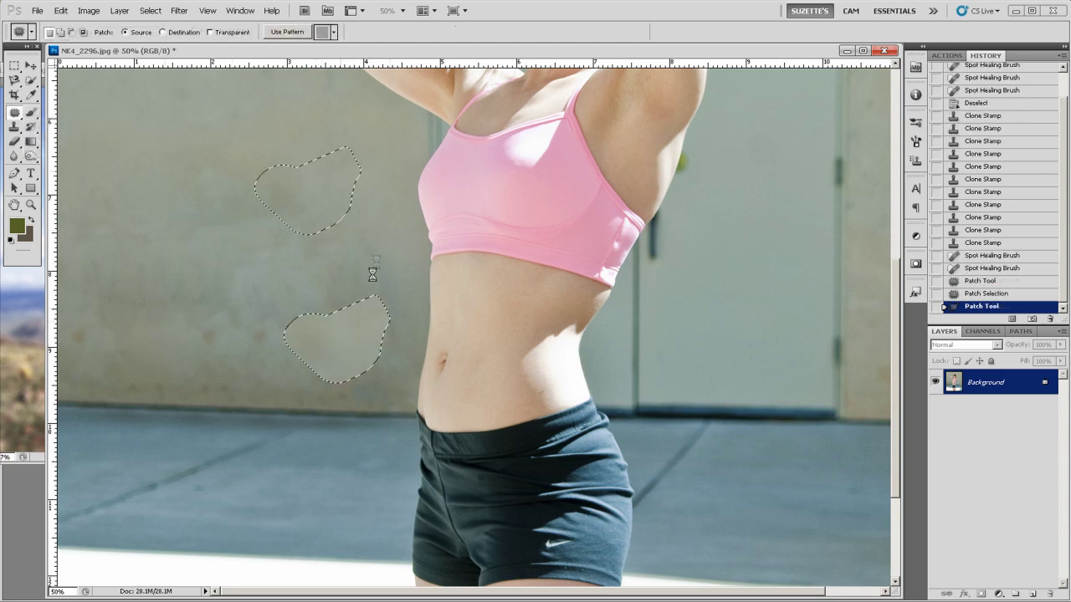
# Patch the remaining blotches and the mark at the wall's base with cleaner wall texture from above, and deselect
pyautogui.moveTo(351, 246)
pyautogui.mouseDown()
pyautogui.moveTo(333, 273)
pyautogui.moveTo(372, 242)
pyautogui.moveTo(298, 143)
pyautogui.mouseUp()
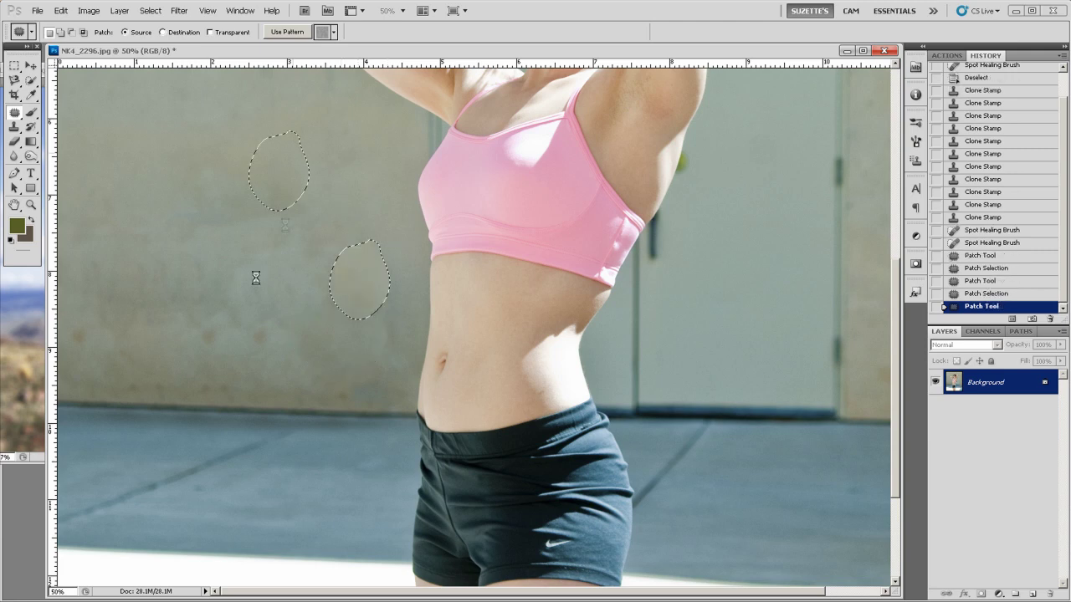
pyautogui.click(343, 243)
pyautogui.moveTo(327, 392); pyautogui.dragTo(355, 375)
pyautogui.moveTo(355, 376); pyautogui.dragTo(332, 264)
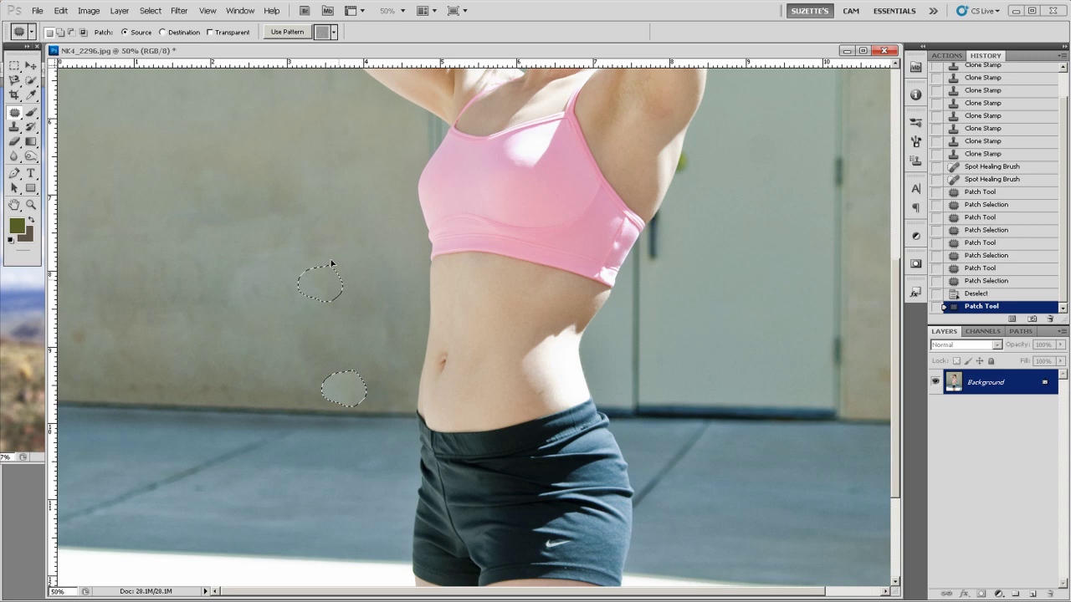
pyautogui.click(385, 212)
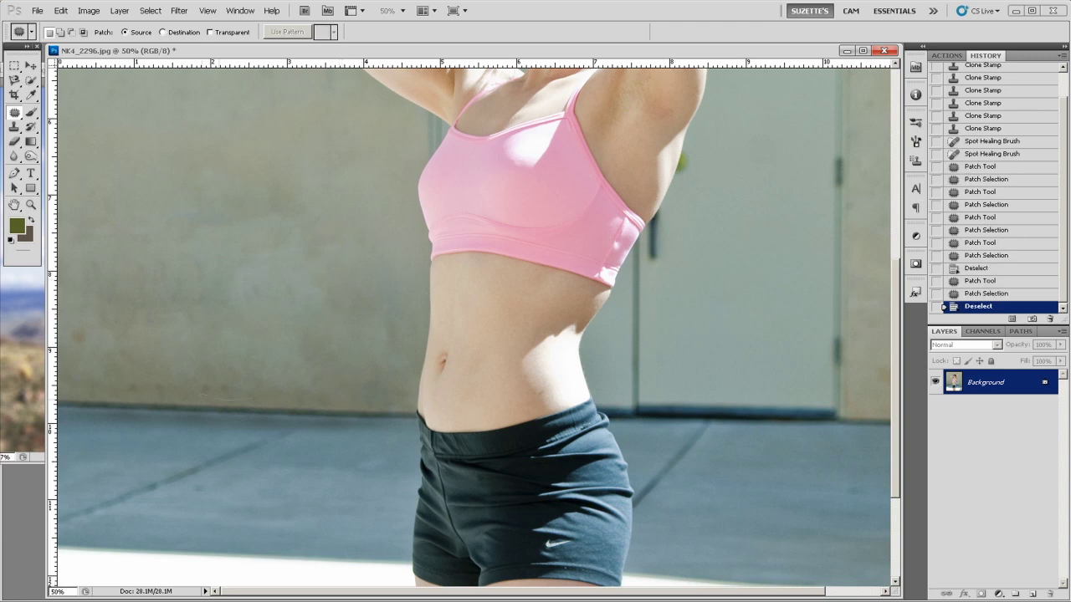
pyautogui.moveTo(236, 399)
pyautogui.mouseDown()
pyautogui.moveTo(280, 220)
pyautogui.moveTo(295, 224)
pyautogui.mouseUp()
pyautogui.click(357, 289)
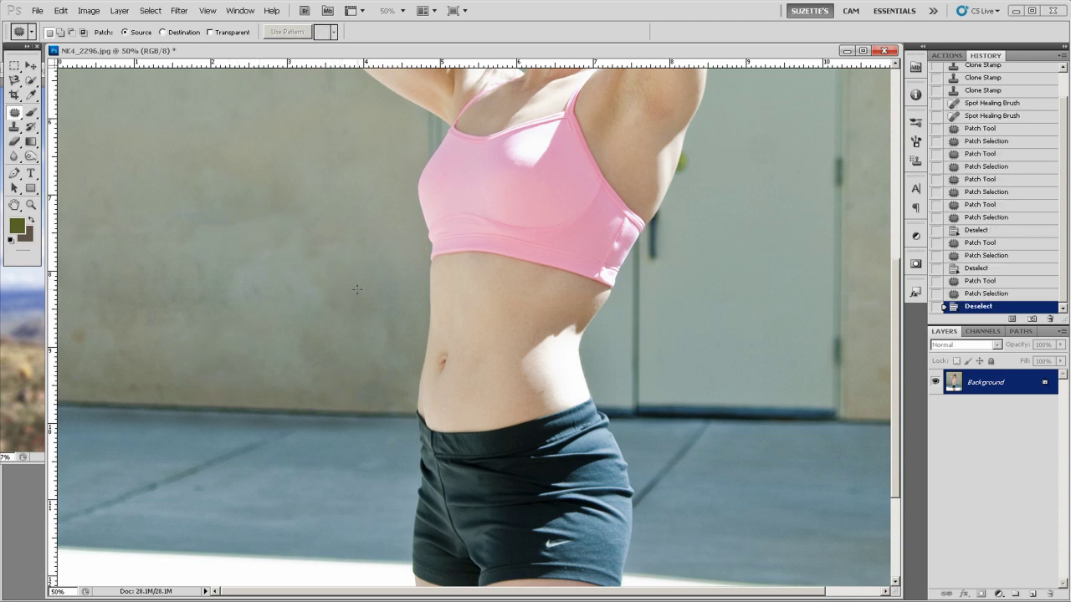
# Select the background gap between the woman's bent arm and her hair with the Magnetic Lasso
pyautogui.hotkey('ctrl', '0')
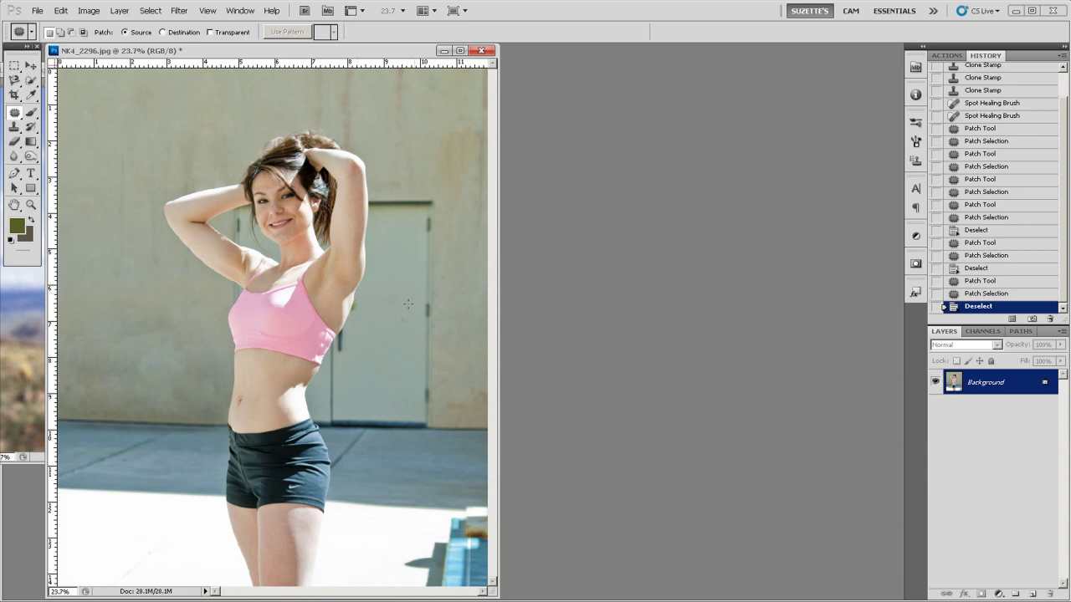
pyautogui.hotkey('ctrl', '+')
pyautogui.scroll(1, 461, 279)
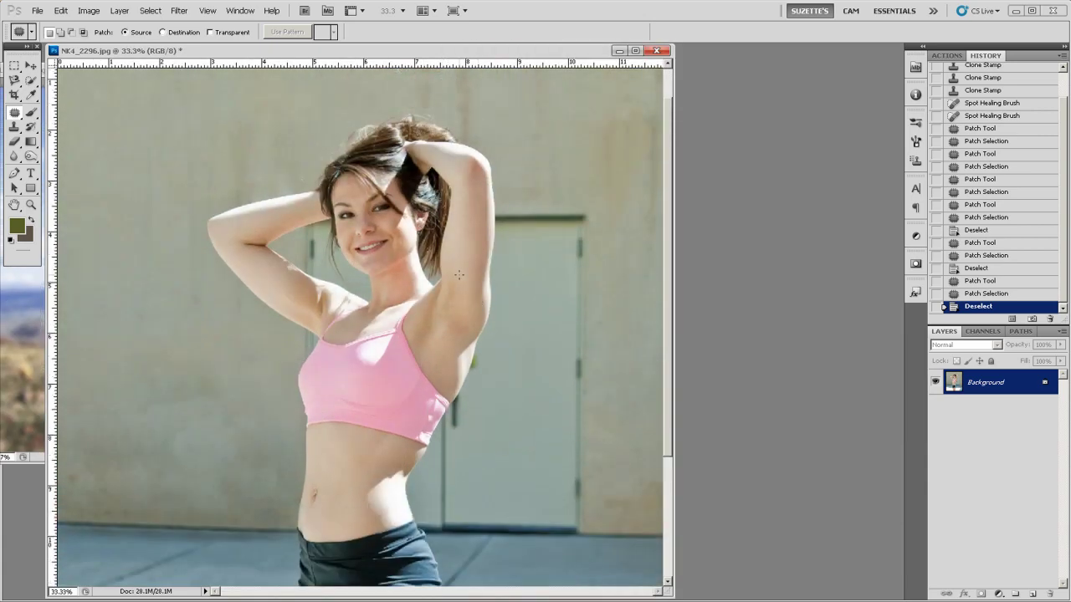
pyautogui.hotkey('ctrl', '+')
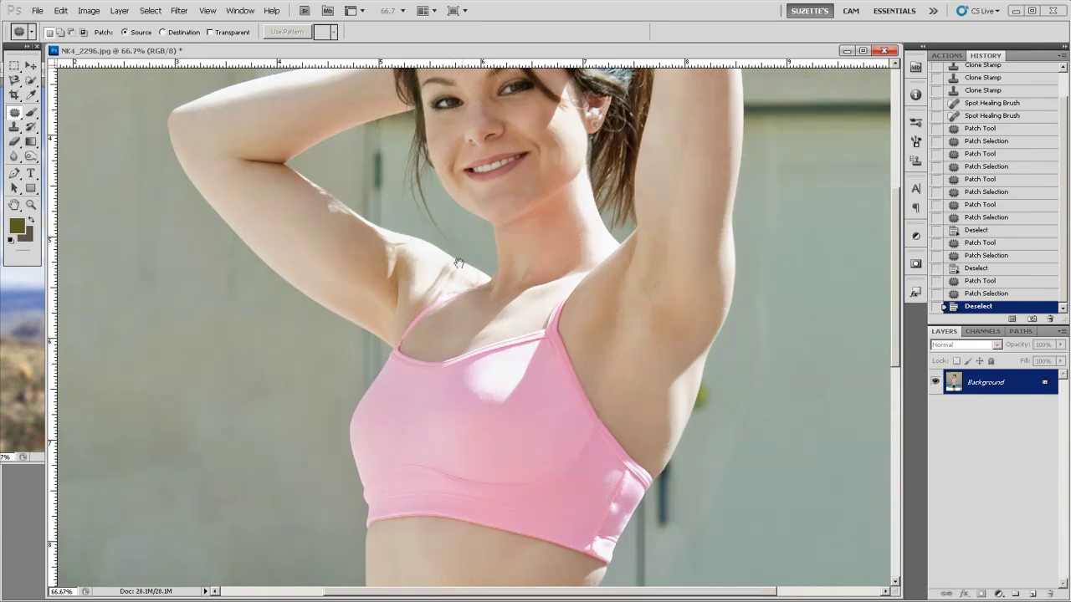
pyautogui.hotkey('ctrl', '+')
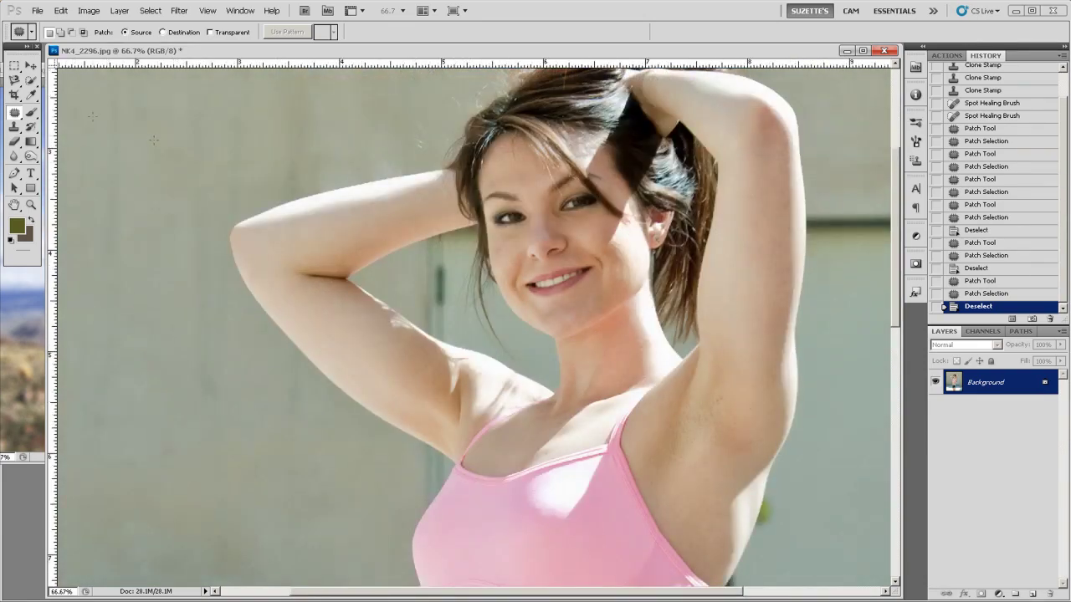
pyautogui.click(14, 80)
pyautogui.click(71, 107)
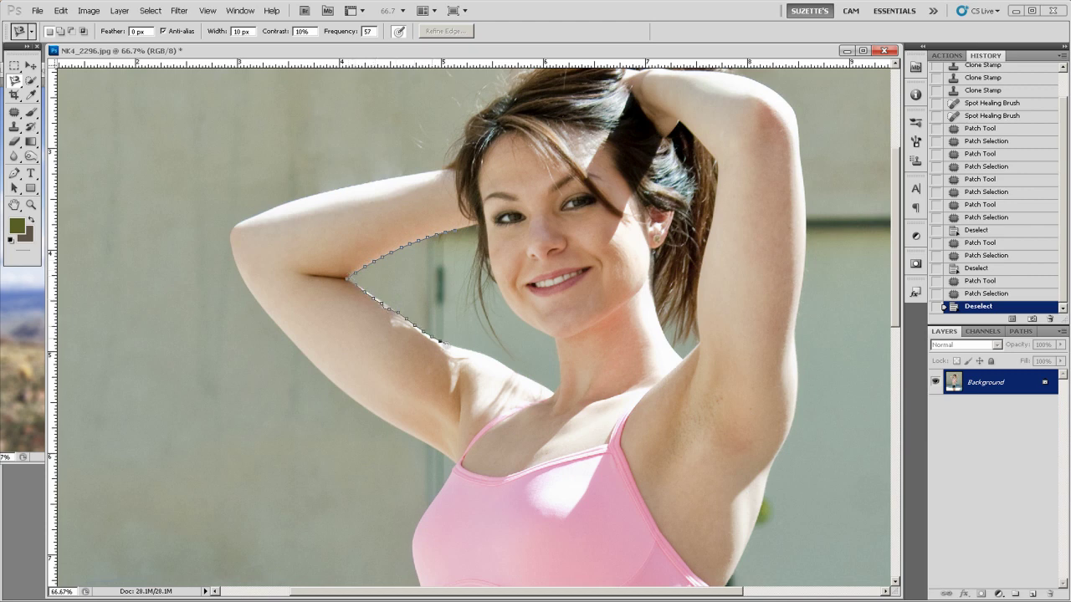
pyautogui.click(459, 223)
# Paint out the door frame and hinge inside the selection with the Content-Aware Spot Healing Brush at size 60
pyautogui.click(15, 116)
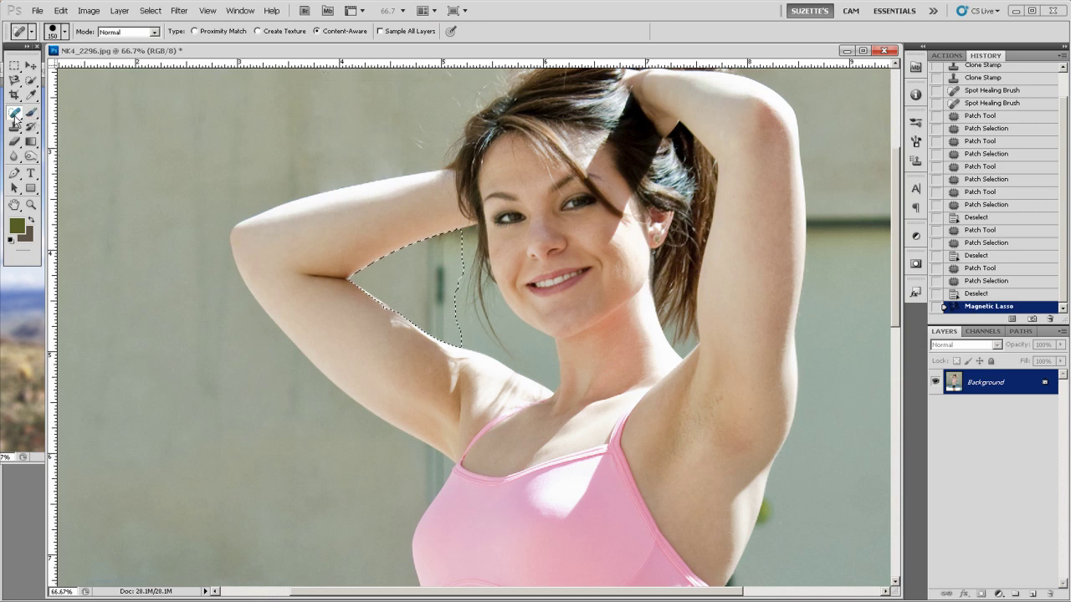
pyautogui.click(15, 115)
pyautogui.click(72, 111)
pyautogui.press('[')
pyautogui.press('[')
pyautogui.press('[')
pyautogui.press('[')
pyautogui.press('[')
pyautogui.press('[')
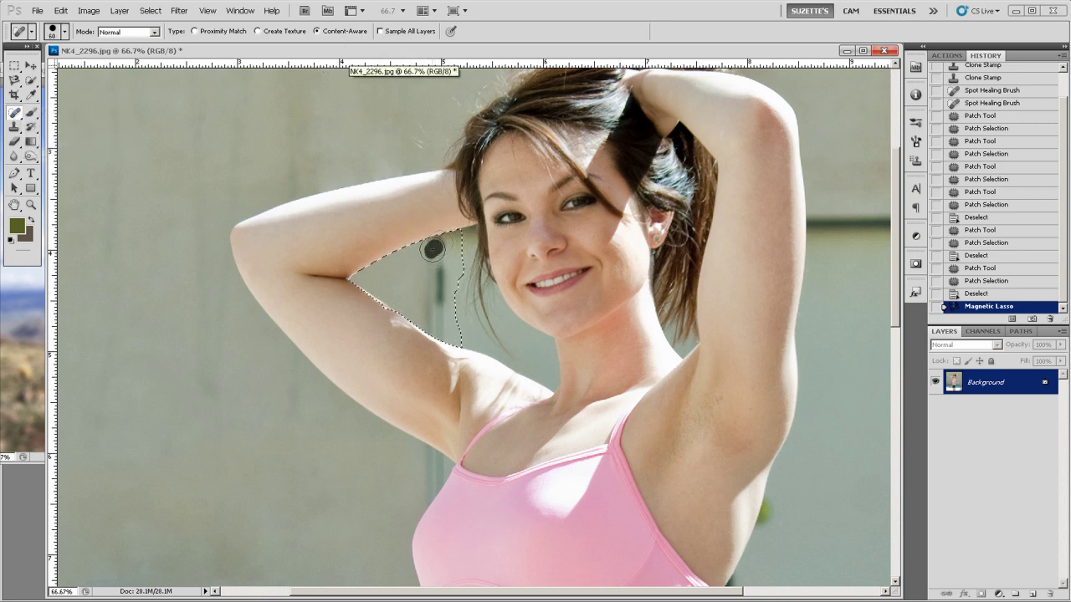
pyautogui.moveTo(432, 248); pyautogui.dragTo(436, 335)
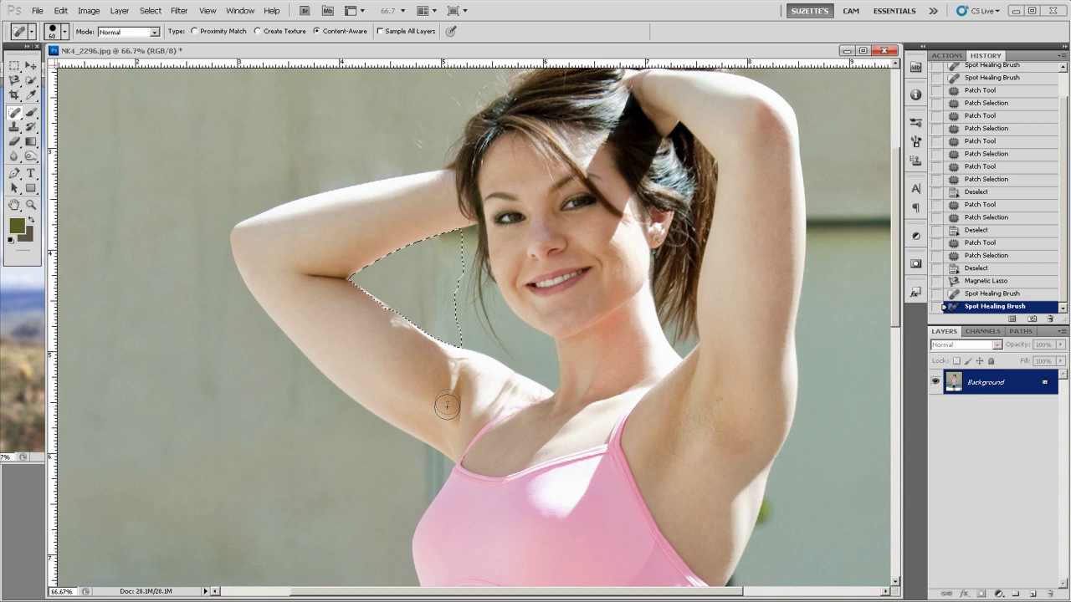
# Clone wall texture over the door remnants in the upper part of the selection, using the Clone Stamp at size 50 and 40% opacity
pyautogui.hotkey('ctrl', '+')
pyautogui.hotkey('ctrl', '+')
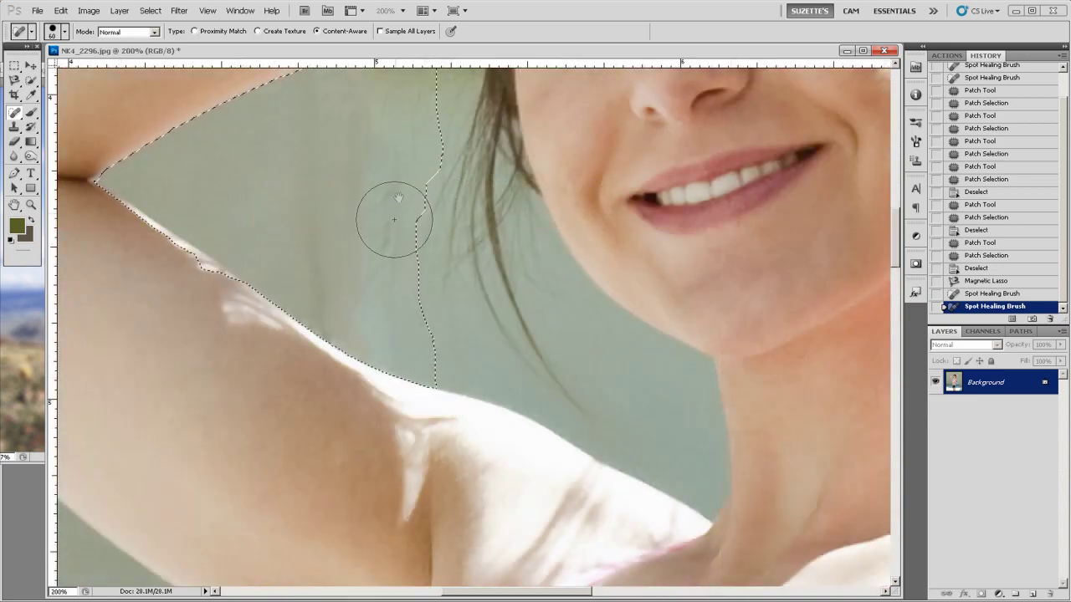
pyautogui.scroll(3, 418, 246)
pyautogui.press('s')
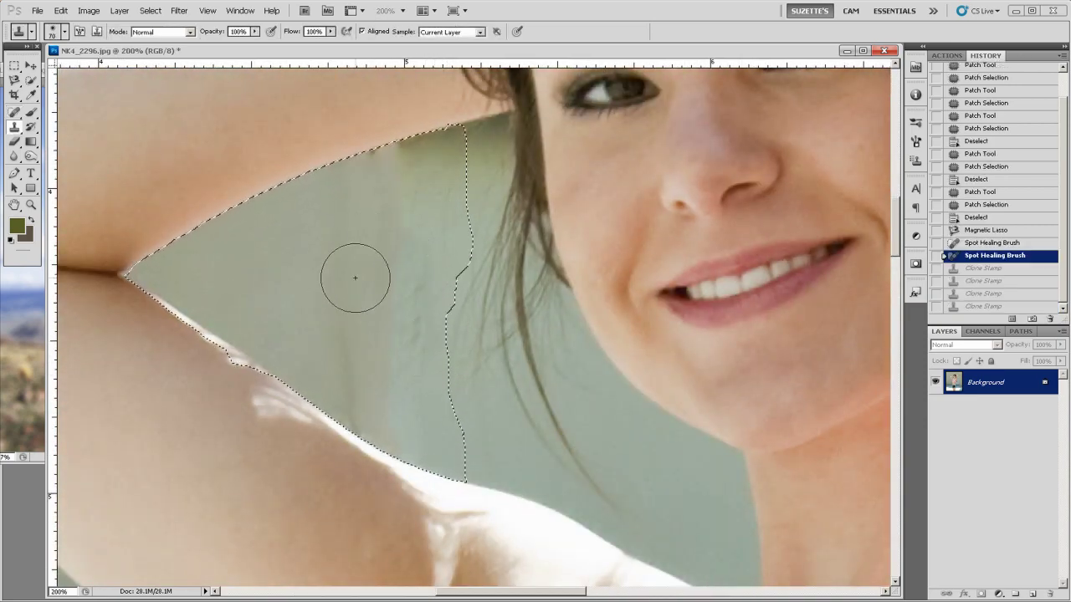
pyautogui.press('4')
pyautogui.press('[')
pyautogui.press('[')
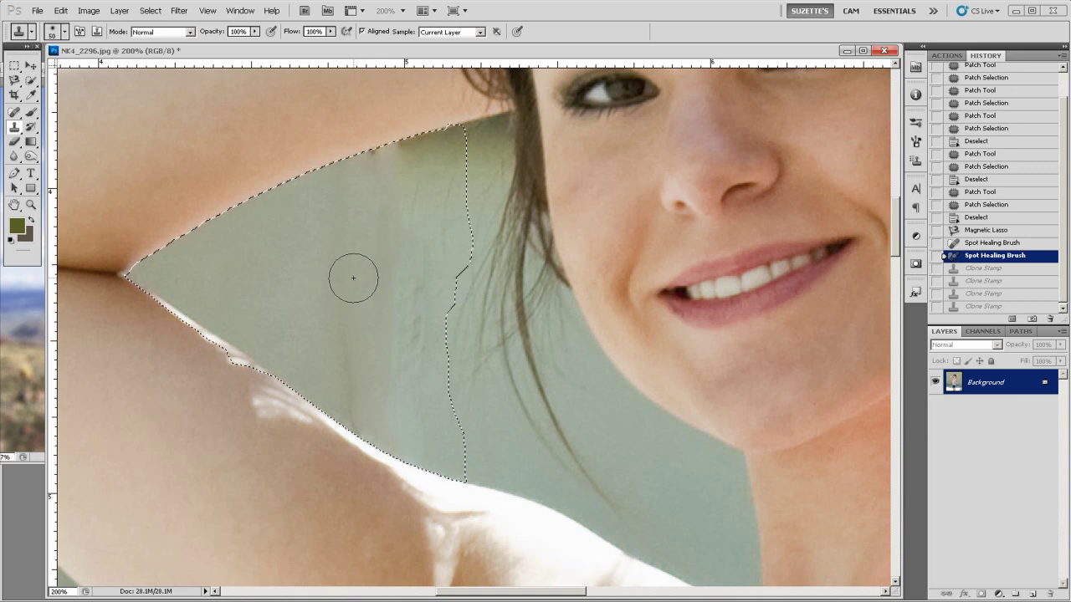
pyautogui.keyDown('alt'); pyautogui.click(355, 271); pyautogui.keyUp('alt')
pyautogui.moveTo(401, 245)
pyautogui.mouseDown()
pyautogui.moveTo(403, 332)
pyautogui.moveTo(416, 201)
pyautogui.mouseUp()
pyautogui.click(415, 192)
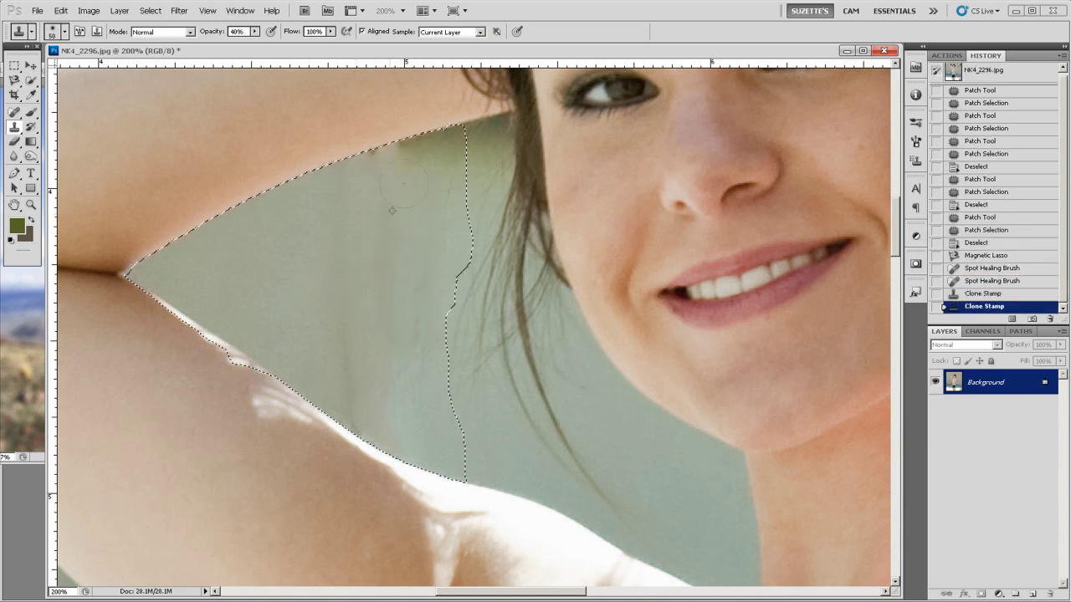
pyautogui.click(416, 180)
pyautogui.click(419, 148)
pyautogui.click(433, 138)
pyautogui.click(398, 146)
pyautogui.click(360, 169)
pyautogui.click(441, 151)
pyautogui.click(435, 158)
# Clone wall texture over the streaks in the middle and lower part of the arm gap, and deselect
pyautogui.keyDown('alt'); pyautogui.click(346, 296); pyautogui.keyUp('alt')
pyautogui.click(378, 316)
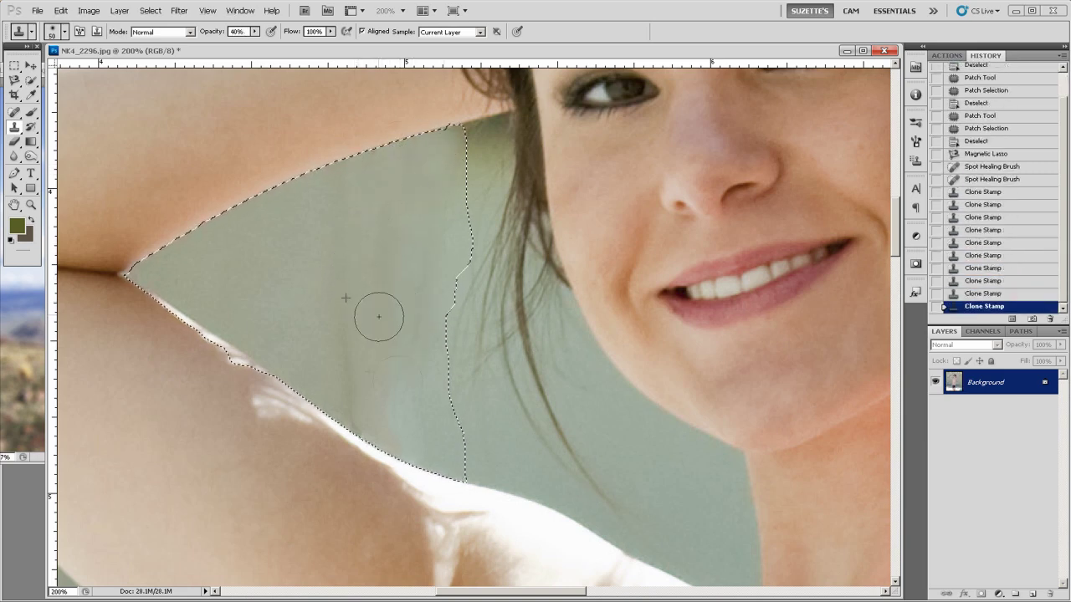
pyautogui.click(363, 416)
pyautogui.click(360, 395)
pyautogui.click(354, 426)
pyautogui.click(431, 276)
pyautogui.click(423, 259)
pyautogui.click(418, 255)
pyautogui.keyDown('alt'); pyautogui.click(335, 330); pyautogui.keyUp('alt')
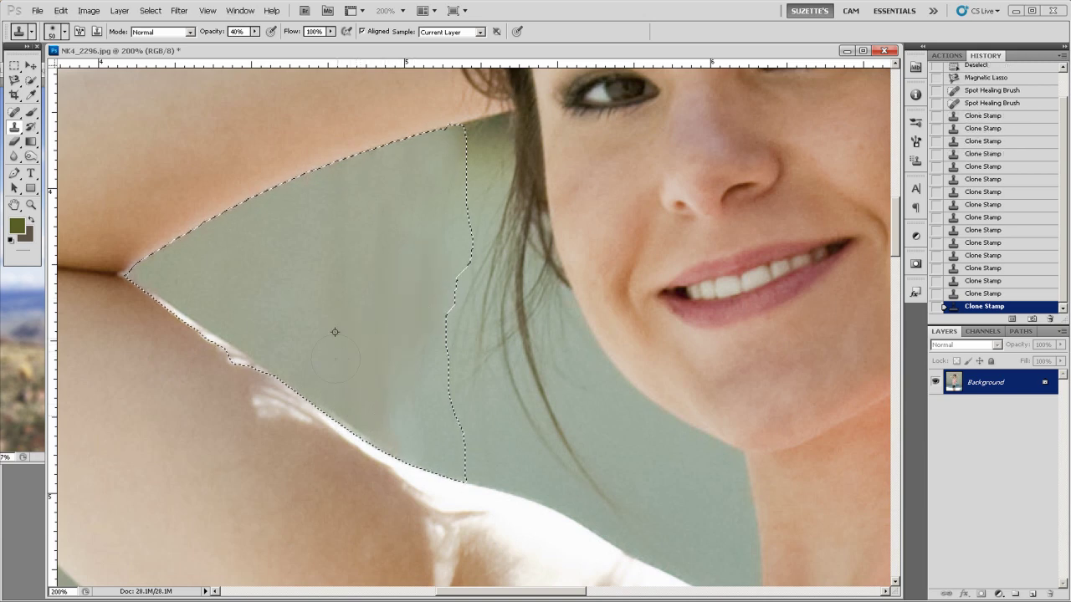
pyautogui.click(339, 384)
pyautogui.click(357, 428)
pyautogui.click(381, 375)
pyautogui.click(402, 329)
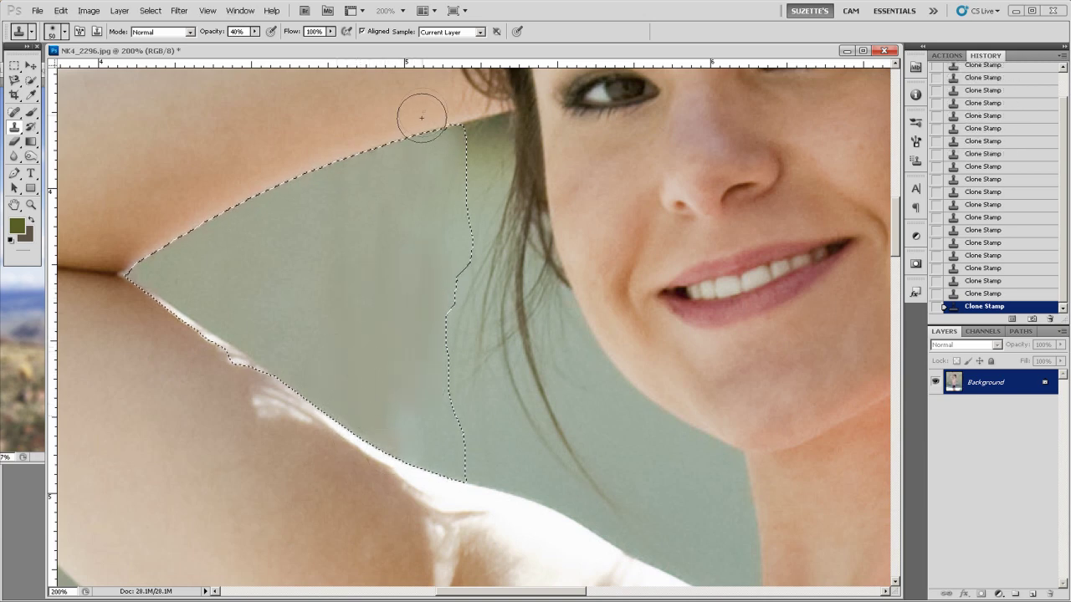
pyautogui.keyDown('alt'); pyautogui.click(402, 235); pyautogui.keyUp('alt')
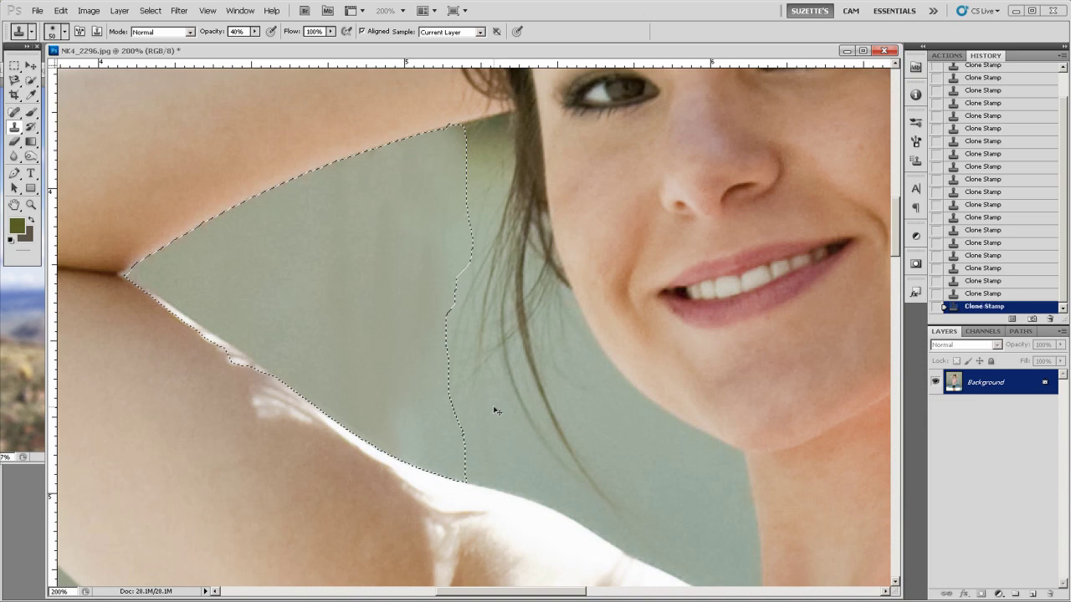
pyautogui.hotkey('ctrl', 'd')
# Clone wall texture over the door frame strip visible between the woman's upper arm and her pink top
pyautogui.moveTo(420, 447)
pyautogui.mouseDown()
pyautogui.moveTo(482, 302)
pyautogui.moveTo(488, 100)
pyautogui.mouseUp()
pyautogui.keyDown('alt'); pyautogui.click(375, 294); pyautogui.keyUp('alt')
pyautogui.click(389, 297)
pyautogui.click(430, 328)
pyautogui.click(408, 386)
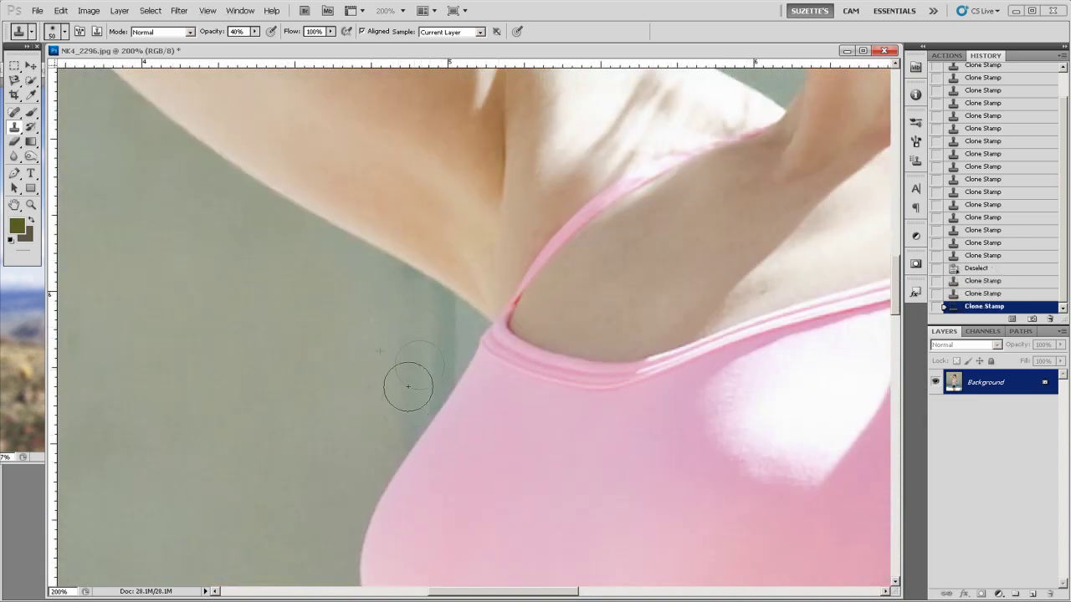
pyautogui.click(408, 386)
pyautogui.click(395, 423)
# Select the background area between the underarm and the edge of the pink top with the Magnetic Lasso
pyautogui.click(14, 80)
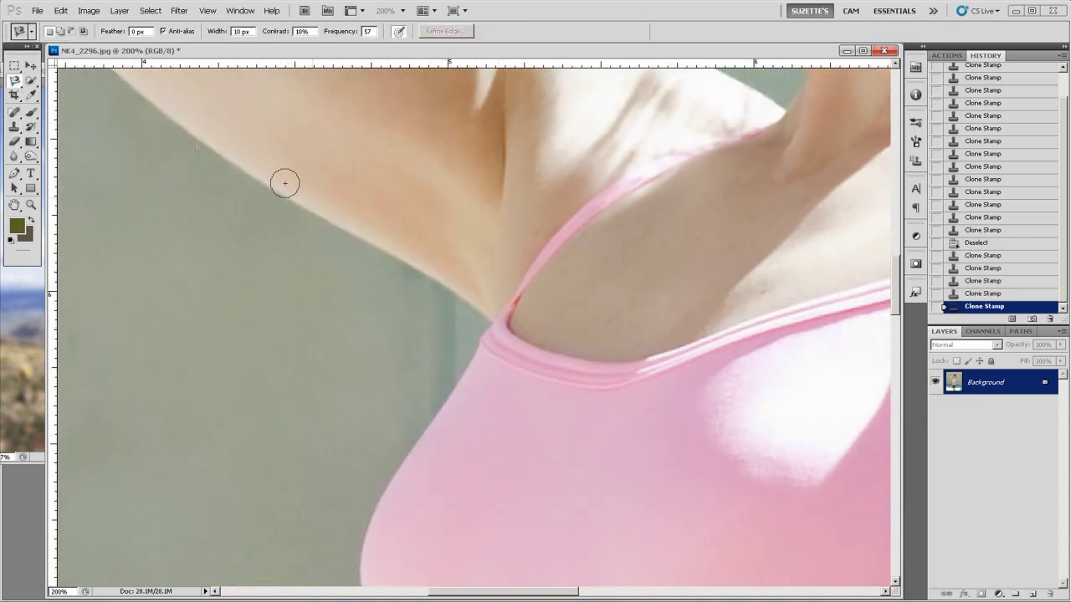
pyautogui.click(371, 242)
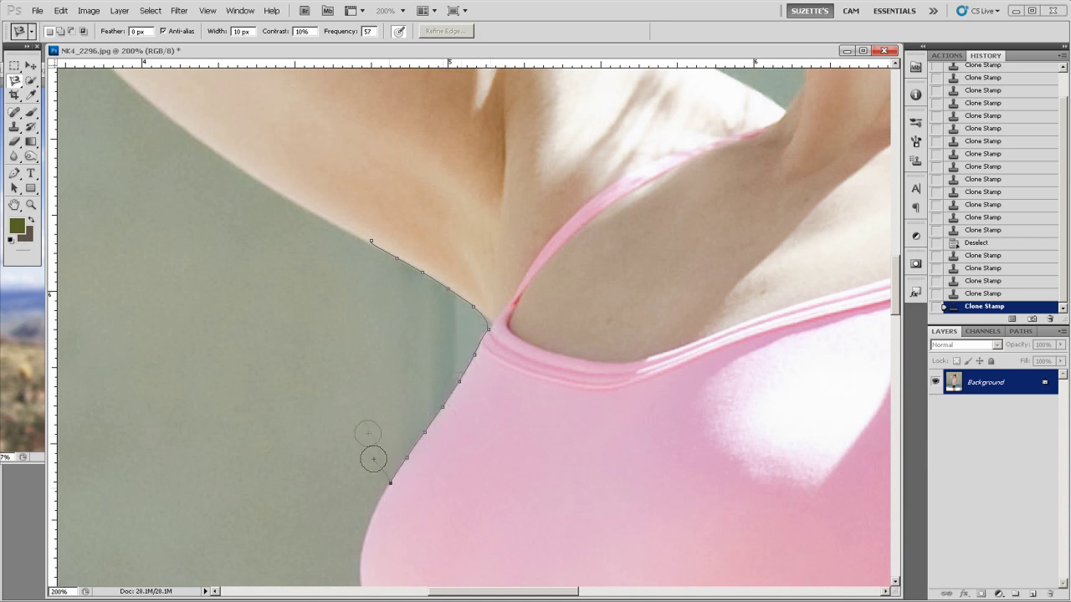
pyautogui.click(372, 242)
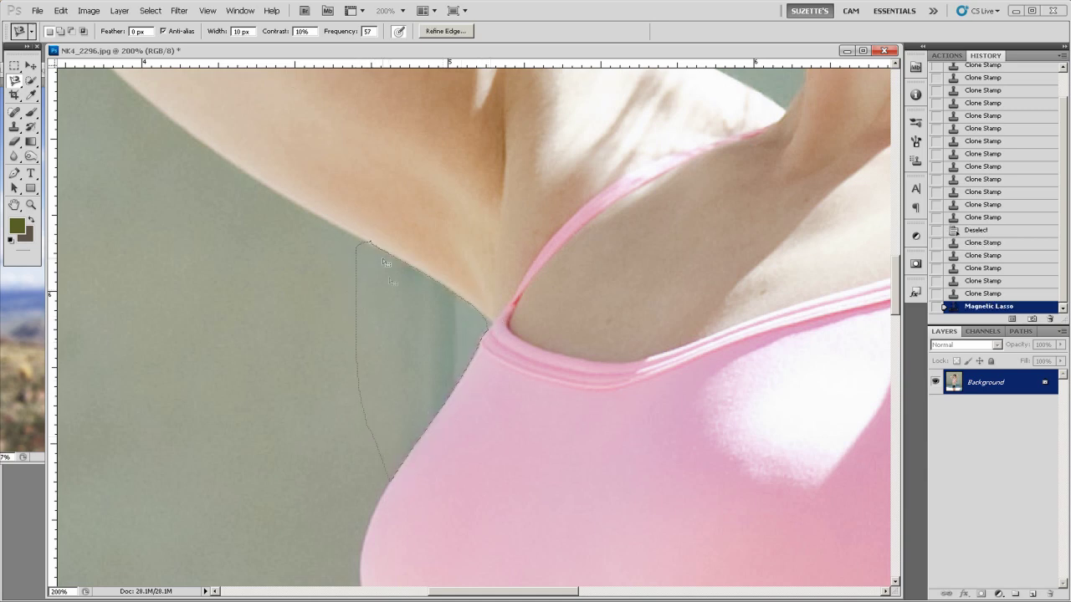
# Clone wall texture over the remaining door frame inside the underarm selection, and deselect
pyautogui.press('s')
pyautogui.moveTo(342, 300); pyautogui.dragTo(450, 282)
pyautogui.keyDown('alt'); pyautogui.click(407, 295); pyautogui.keyUp('alt')
pyautogui.moveTo(522, 298)
pyautogui.mouseDown()
pyautogui.moveTo(554, 306)
pyautogui.moveTo(550, 356)
pyautogui.moveTo(516, 321)
pyautogui.moveTo(521, 268)
pyautogui.moveTo(543, 373)
pyautogui.mouseUp()
pyautogui.click(562, 318)
pyautogui.click(532, 318)
pyautogui.click(521, 267)
pyautogui.click(524, 266)
pyautogui.click(561, 337)
pyautogui.hotkey('ctrl', 'd')
# Select the background with the door behind the woman's back, from her raised elbow to the sunlit floor, using the Magnetic Lasso
pyautogui.moveTo(743, 559); pyautogui.dragTo(656, 142)
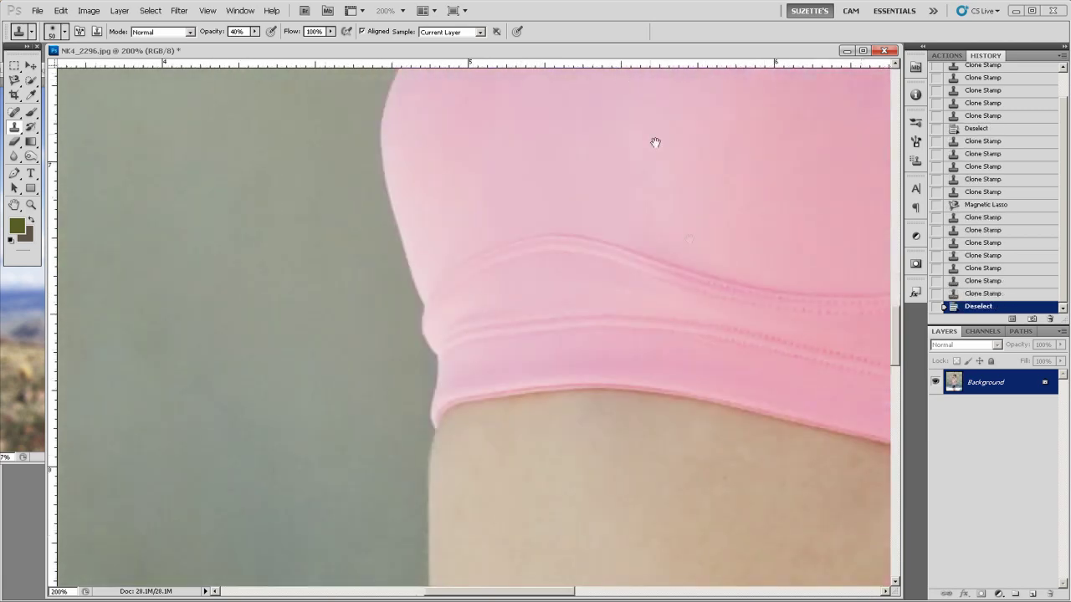
pyautogui.hotkey('ctrl', '0')
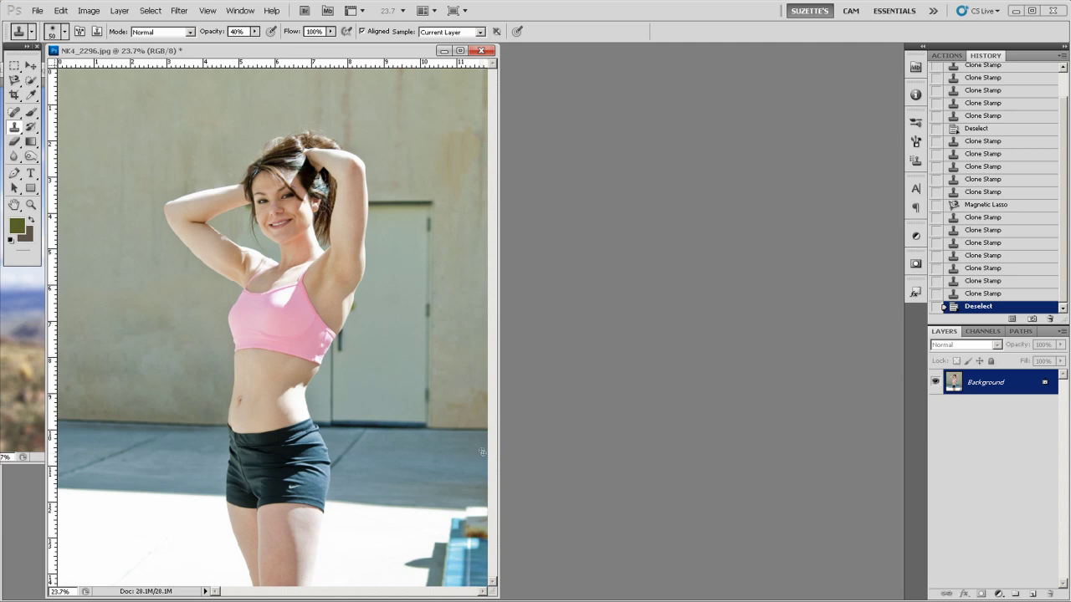
pyautogui.click(14, 81)
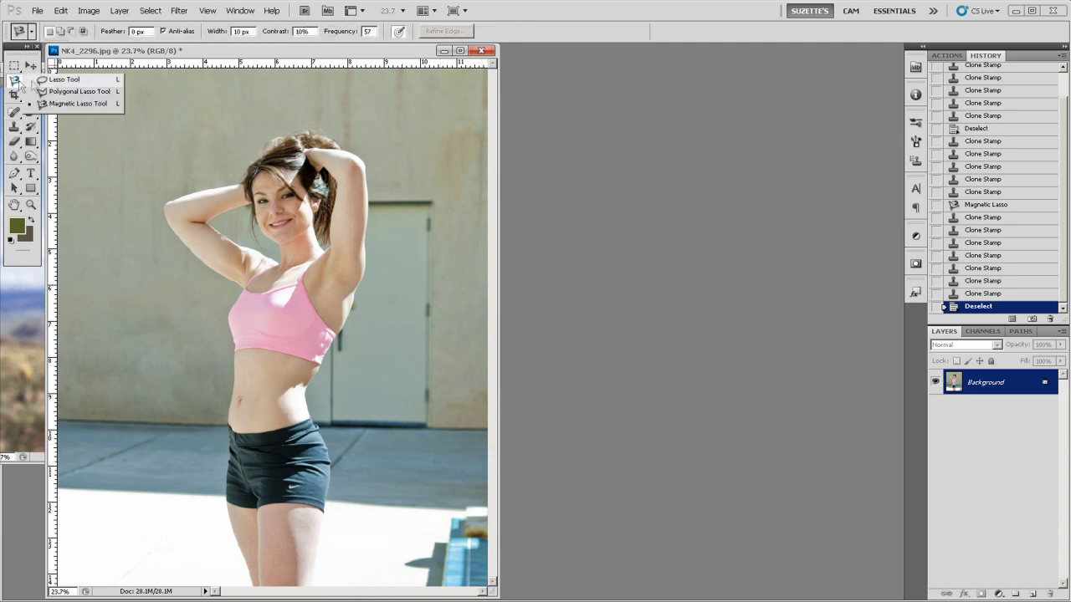
pyautogui.click(61, 103)
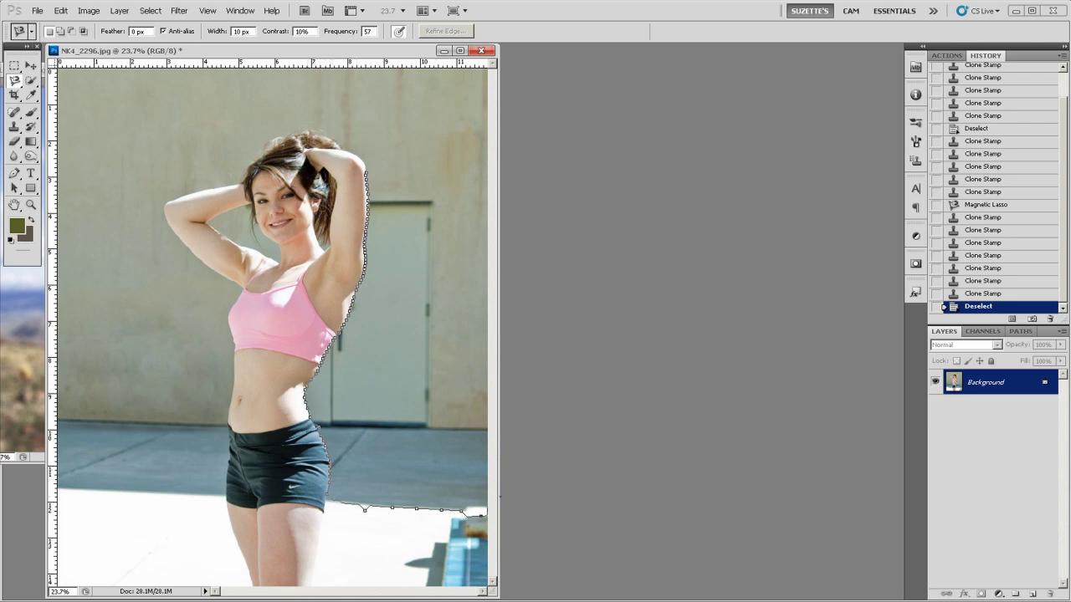
pyautogui.click(368, 168)
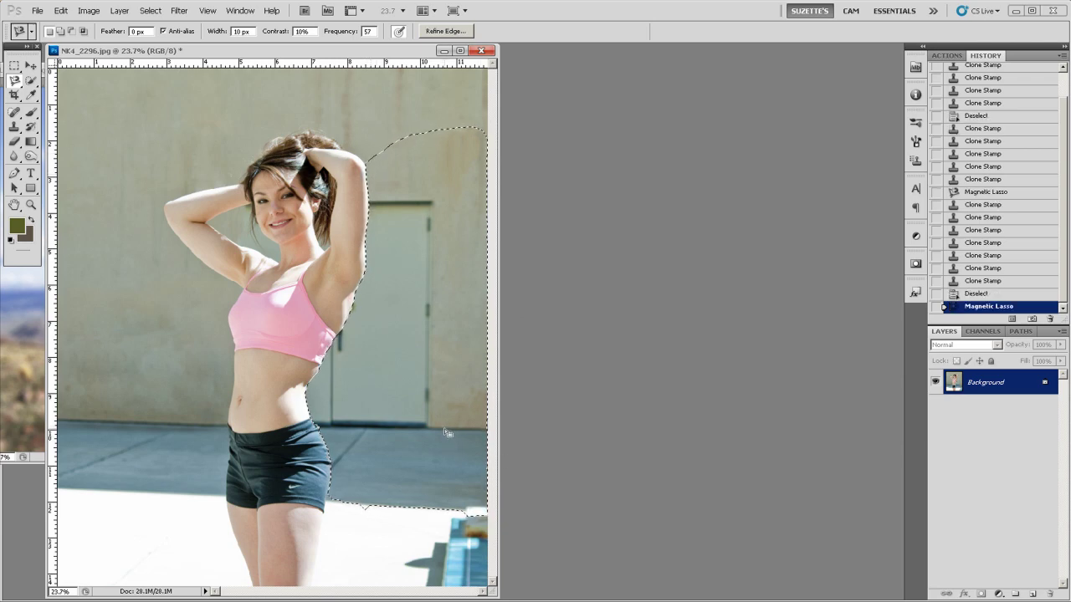
# Fill the selected area with the brown background colour on a new layer, deselect, and check the layer by toggling its visibility
pyautogui.click(1032, 593)
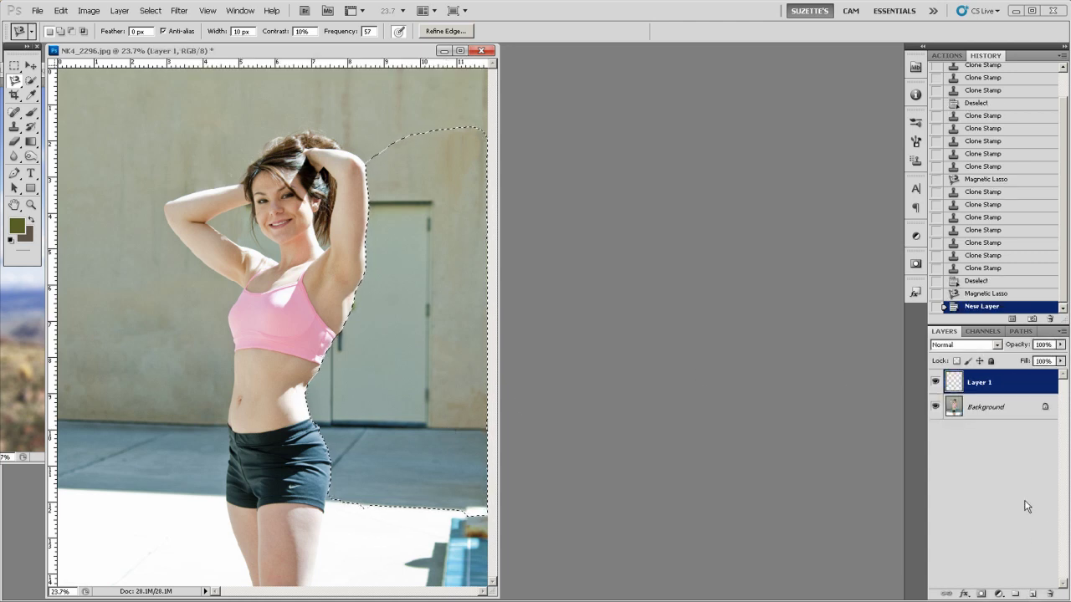
pyautogui.hotkey('ctrl', 'BackSpace')
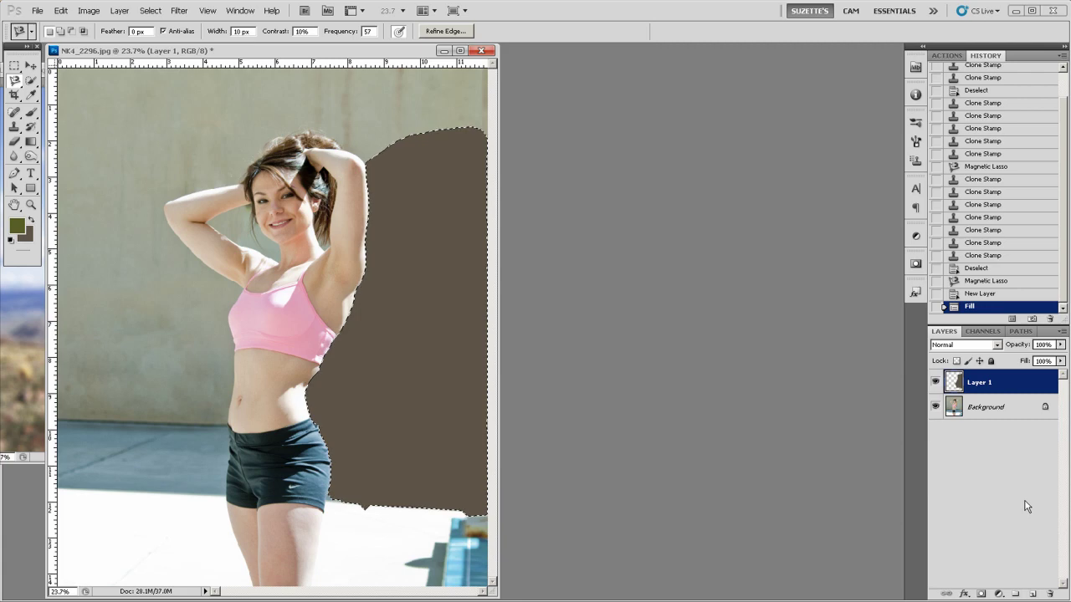
pyautogui.hotkey('ctrl', 'd')
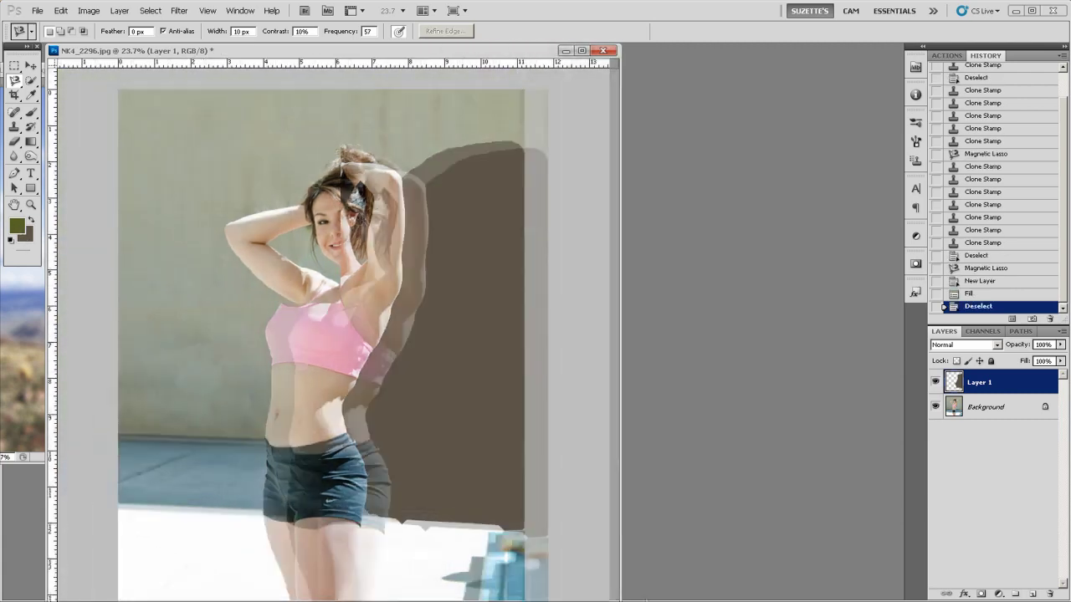
pyautogui.click(935, 383)
pyautogui.click(936, 382)
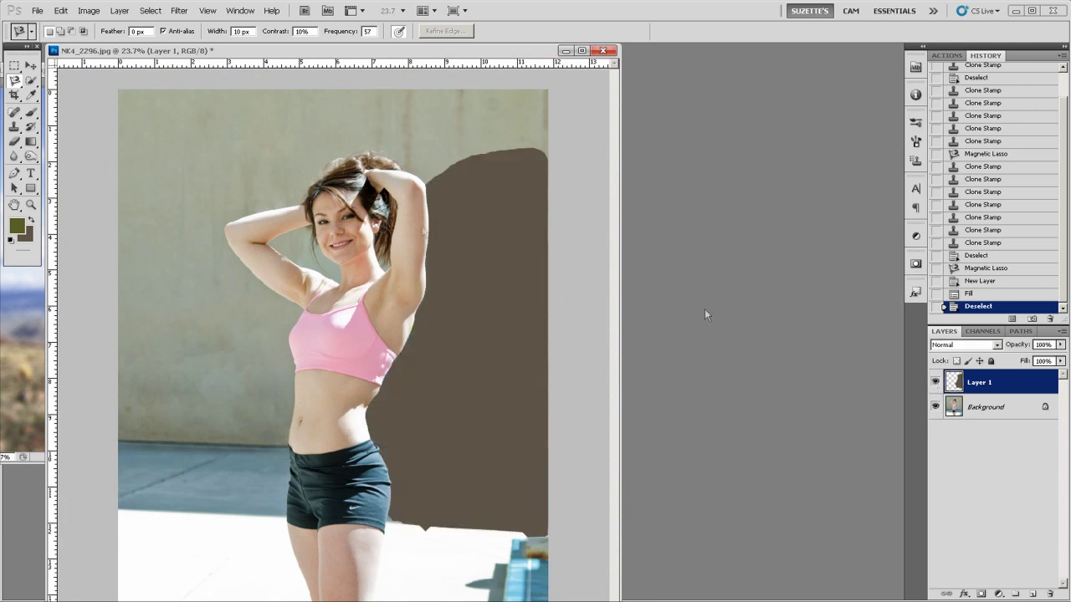
# Try moving the brown shape over the woman's body, and undo the move
pyautogui.click(31, 66)
pyautogui.moveTo(494, 326); pyautogui.dragTo(379, 443)
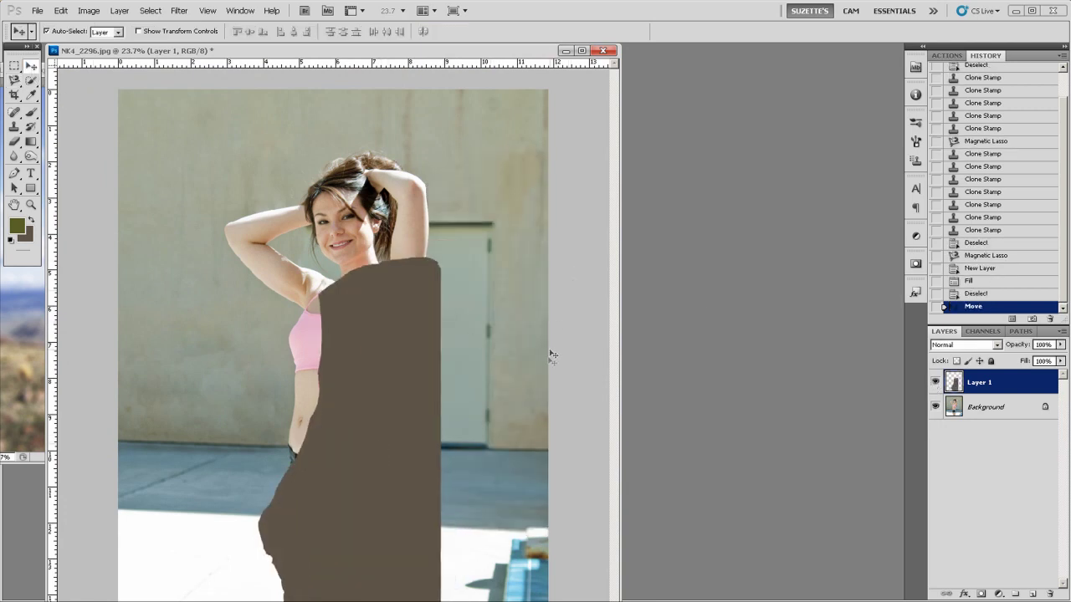
pyautogui.hotkey('ctrl', 'z')
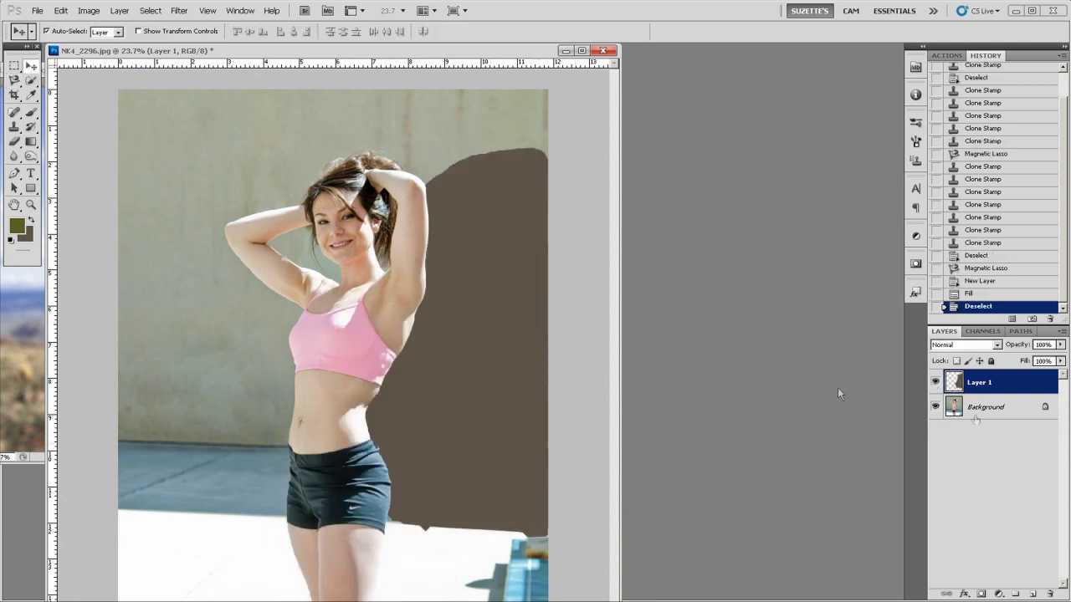
# Copy the Background's strip of wall and floor beside the woman onto a new layer and shift the copy downward
pyautogui.click(992, 407)
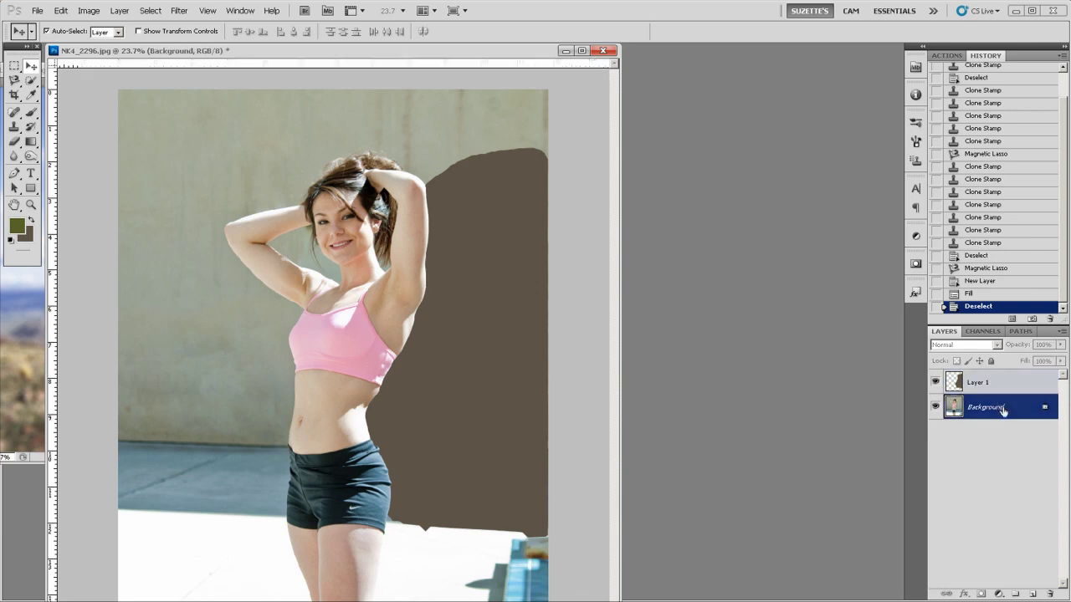
pyautogui.click(13, 68)
pyautogui.moveTo(232, 343); pyautogui.dragTo(284, 544)
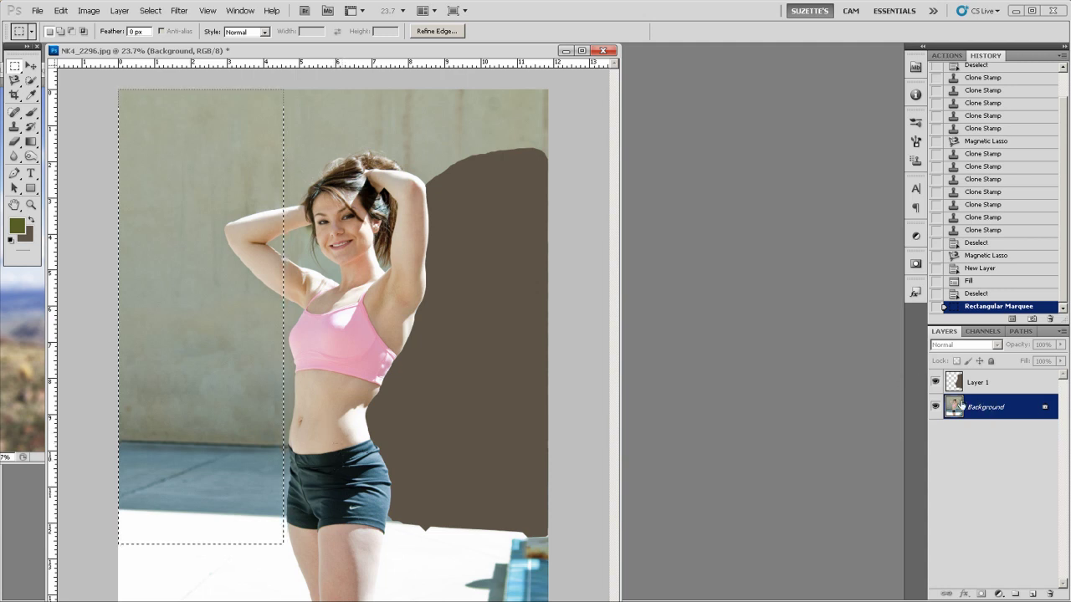
pyautogui.hotkey('ctrl', 'j')
pyautogui.press('v')
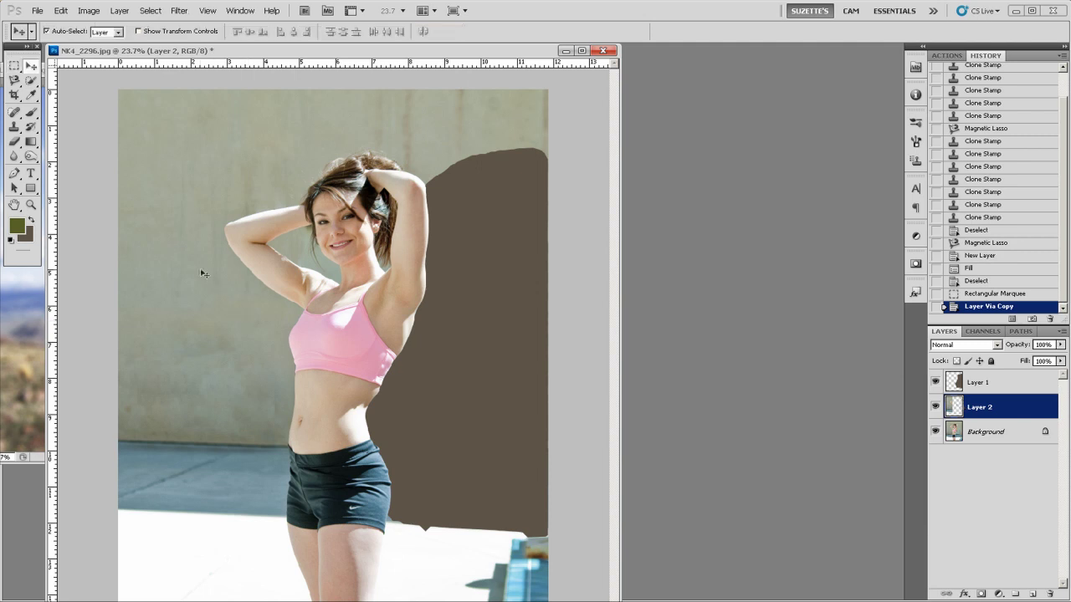
pyautogui.moveTo(201, 270)
pyautogui.mouseDown()
pyautogui.moveTo(233, 361)
pyautogui.moveTo(210, 295)
pyautogui.mouseUp()
# Remove the arm from the copied strip with a 150 px Content-Aware Spot Healing Brush, and move the strip up toward the image's left edge
pyautogui.click(16, 115)
pyautogui.click(58, 114)
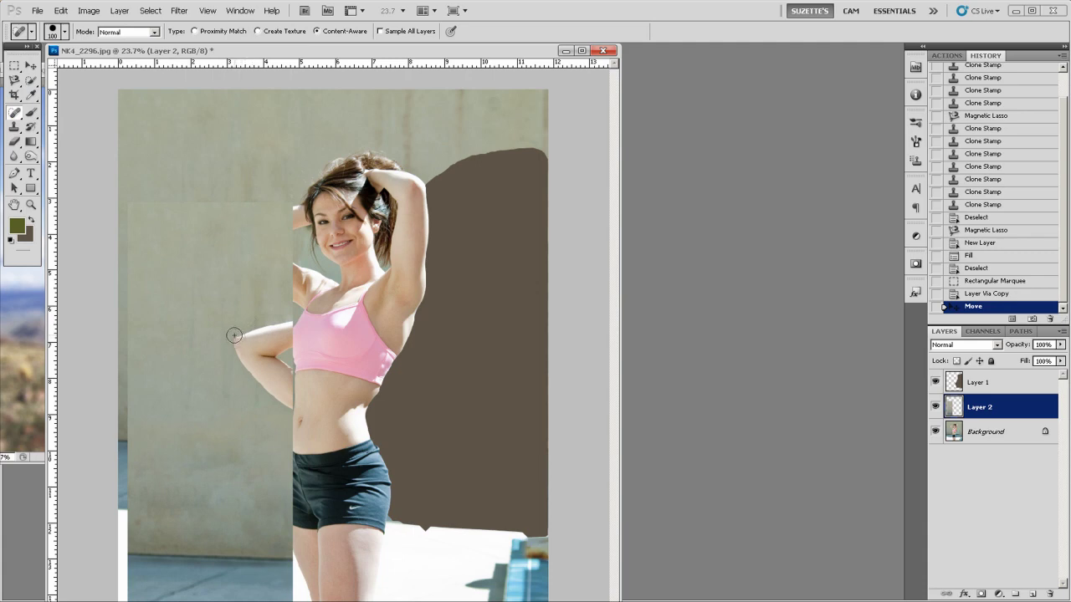
pyautogui.press(']')
pyautogui.press(']')
pyautogui.moveTo(234, 335)
pyautogui.mouseDown()
pyautogui.moveTo(277, 368)
pyautogui.moveTo(260, 343)
pyautogui.mouseUp()
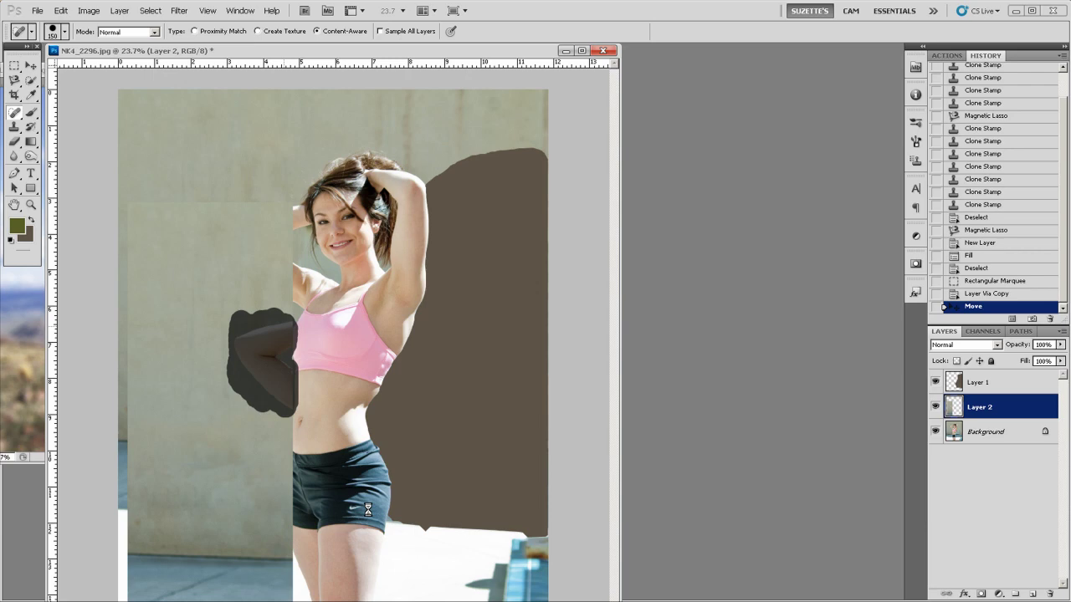
pyautogui.press('v')
pyautogui.moveTo(235, 310)
pyautogui.mouseDown()
pyautogui.moveTo(227, 112)
pyautogui.moveTo(173, 143)
pyautogui.moveTo(142, 182)
pyautogui.mouseUp()
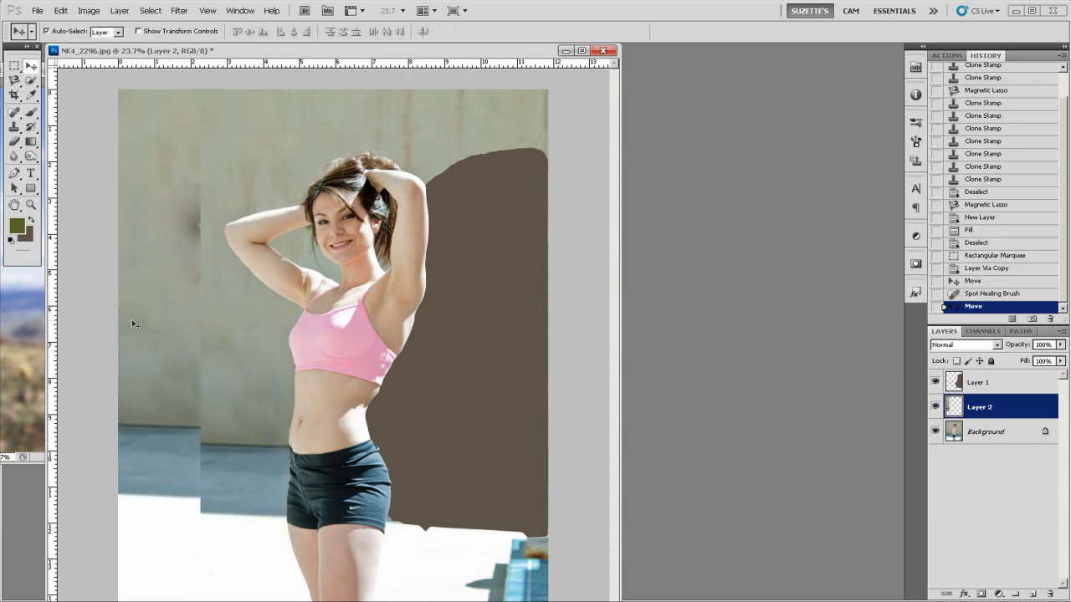
# Clone clean wall texture over the dark smudges along the copied strip's right side, raising the Clone Stamp opacity to 100%
pyautogui.click(14, 128)
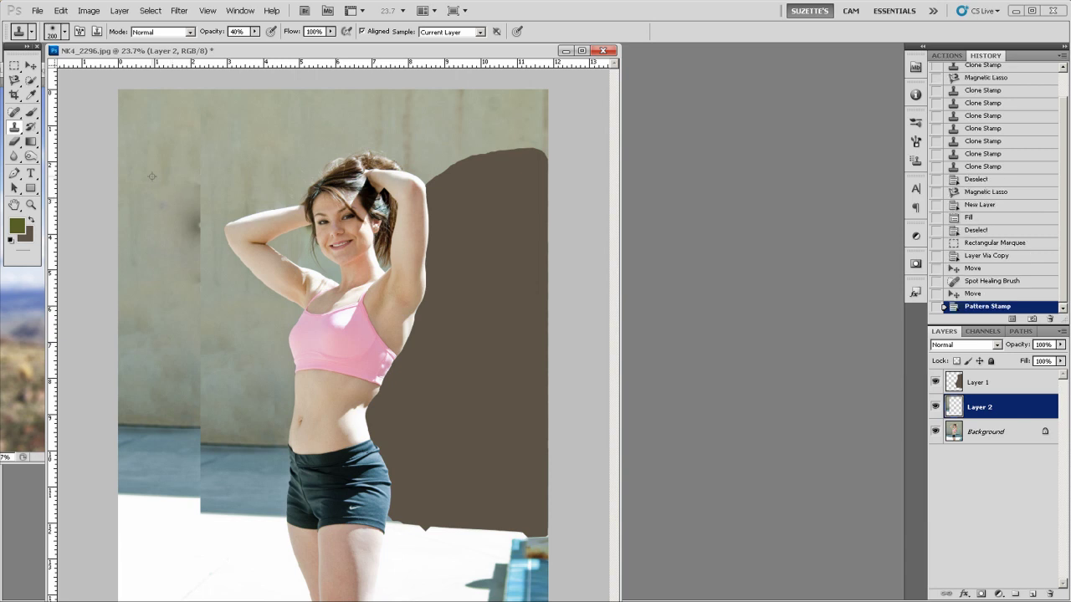
pyautogui.keyDown('alt'); pyautogui.click(154, 175); pyautogui.keyUp('alt')
pyautogui.moveTo(185, 177)
pyautogui.mouseDown()
pyautogui.moveTo(195, 298)
pyautogui.moveTo(196, 175)
pyautogui.moveTo(187, 274)
pyautogui.mouseUp()
pyautogui.press('0')
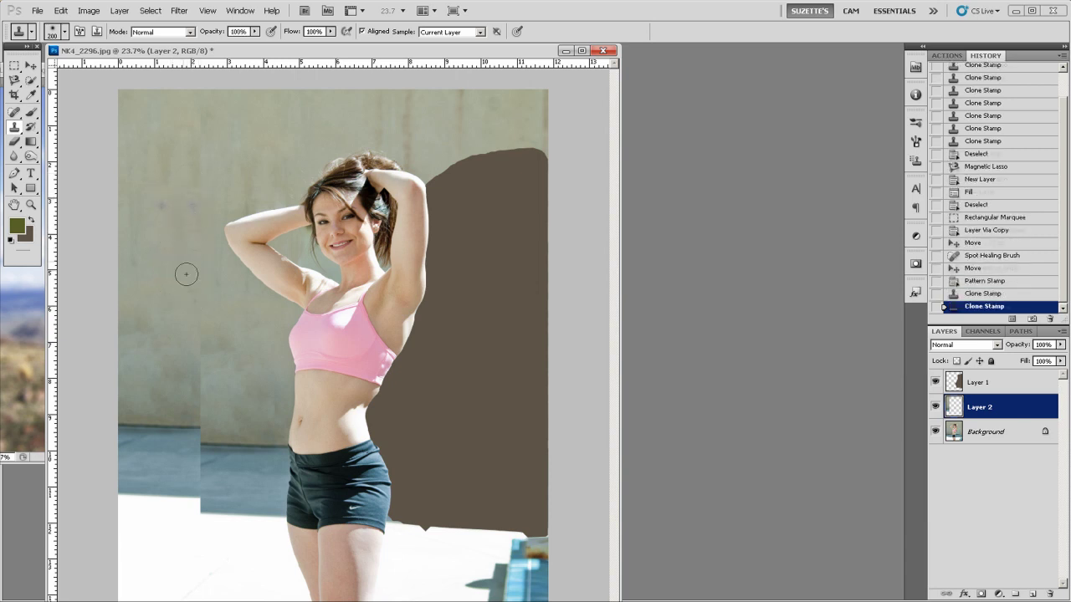
pyautogui.click(158, 208)
pyautogui.click(198, 178)
# Position the wall copy over the brown shape and clip it to that shape from the layer directly above
pyautogui.press('v')
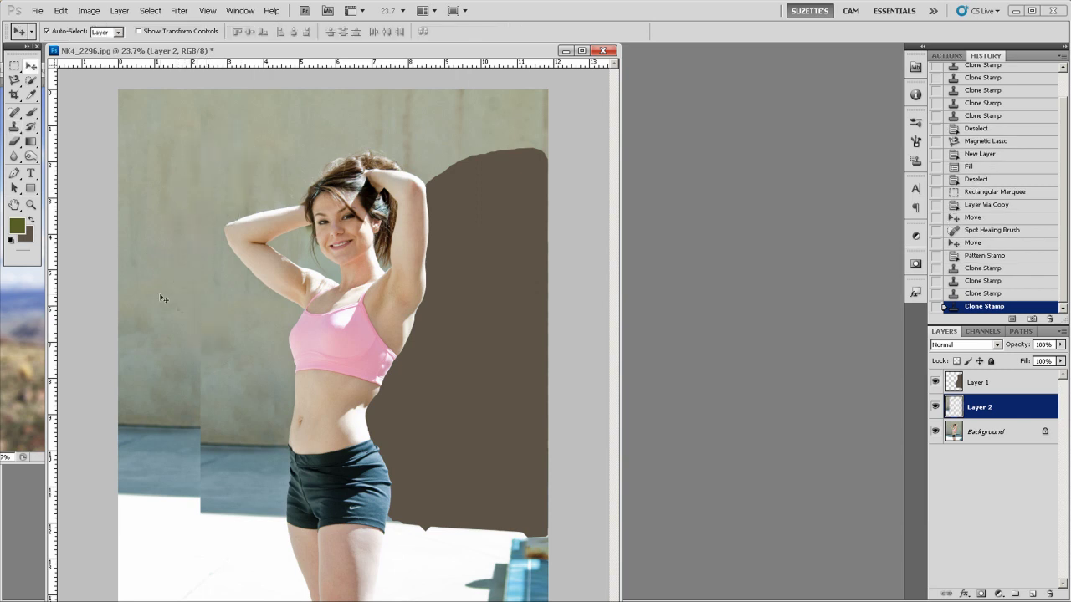
pyautogui.moveTo(163, 299); pyautogui.dragTo(489, 374)
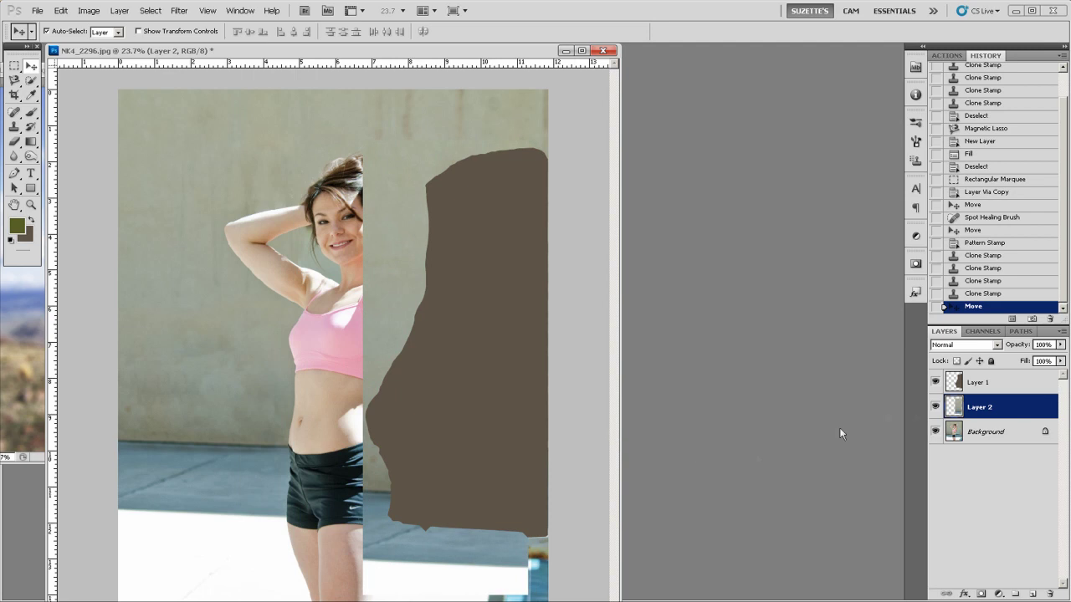
pyautogui.moveTo(984, 407); pyautogui.dragTo(988, 382)
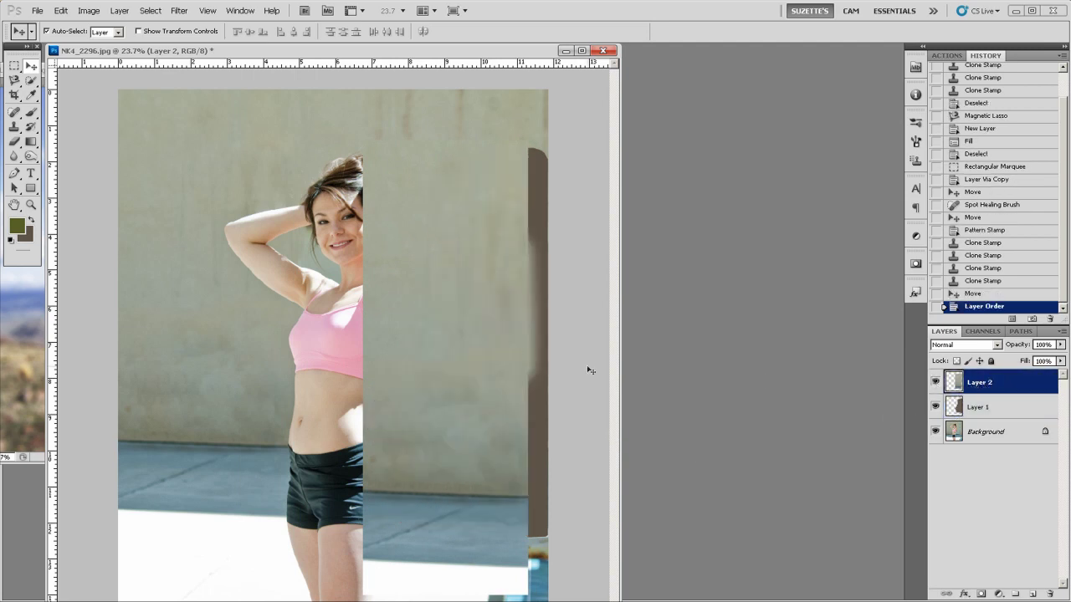
pyautogui.moveTo(455, 370)
pyautogui.mouseDown()
pyautogui.moveTo(498, 345)
pyautogui.moveTo(453, 379)
pyautogui.mouseUp()
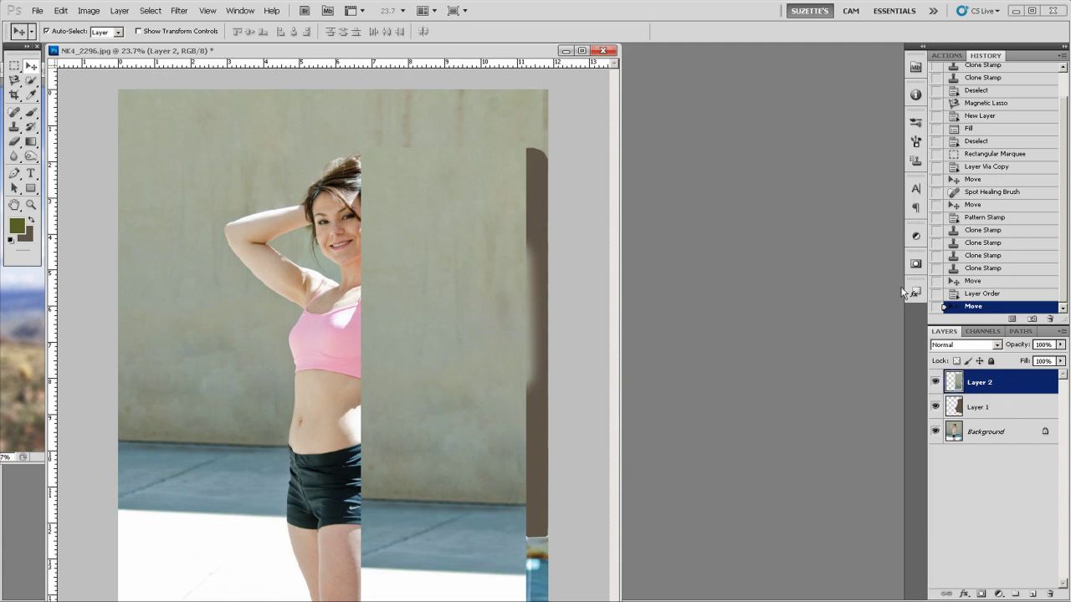
pyautogui.hotkey('ctrl', 'alt', 'g')
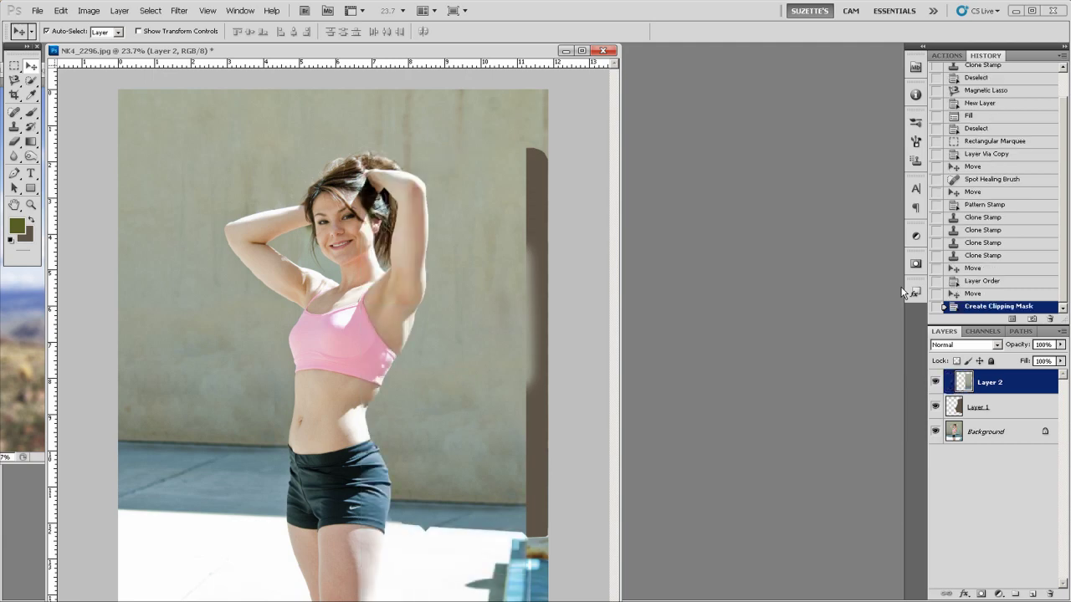
# Line up the clipped wall's floor line with the original, and stretch the layer to 120.5% width past the image's right edge
pyautogui.moveTo(495, 375); pyautogui.dragTo(467, 363)
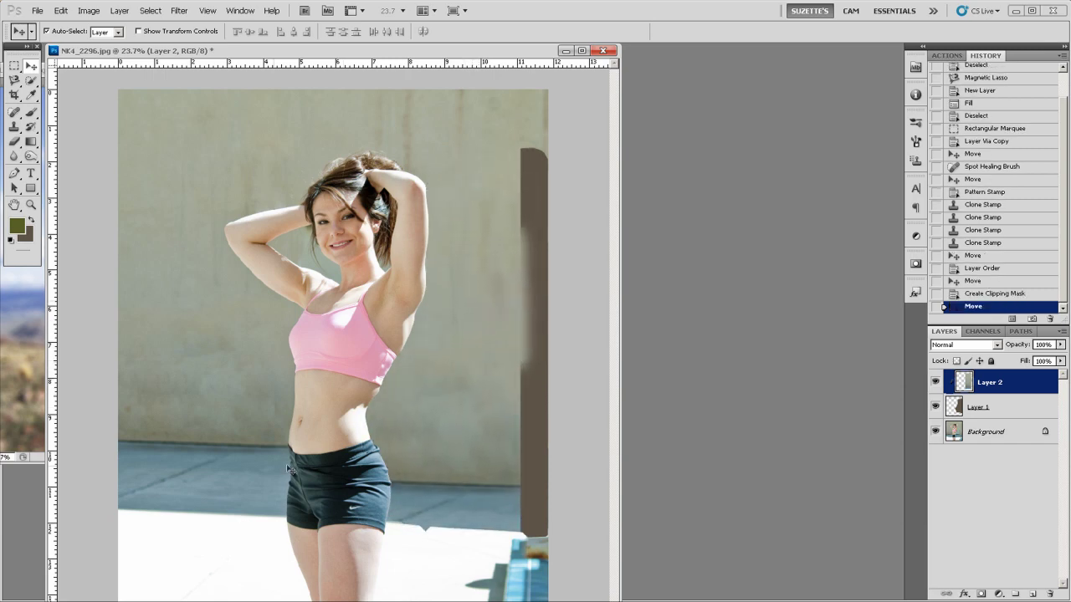
pyautogui.moveTo(438, 445); pyautogui.dragTo(445, 411)
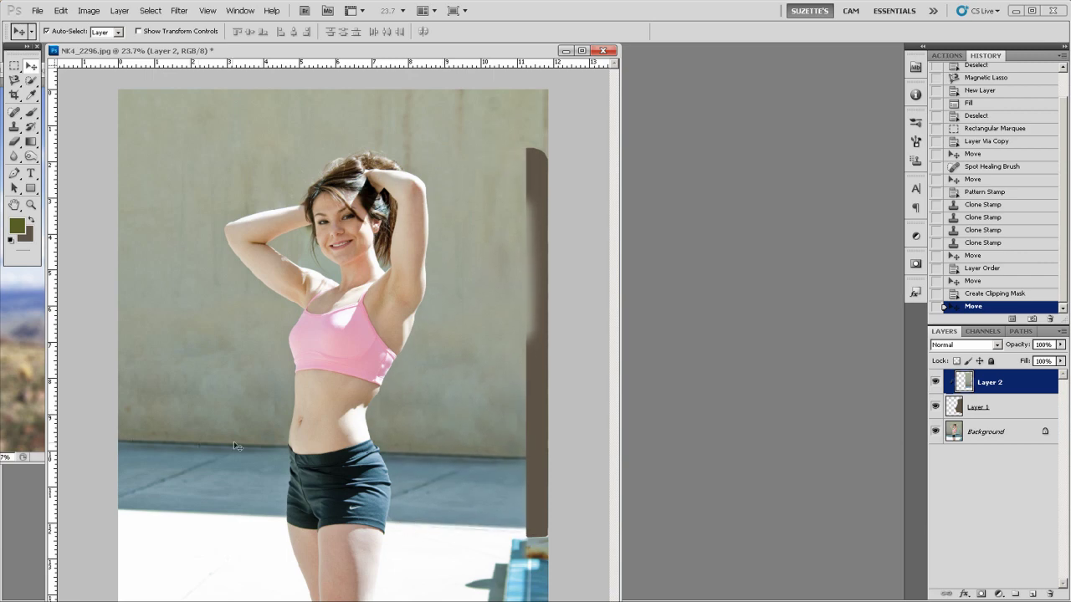
pyautogui.moveTo(425, 453); pyautogui.dragTo(471, 428)
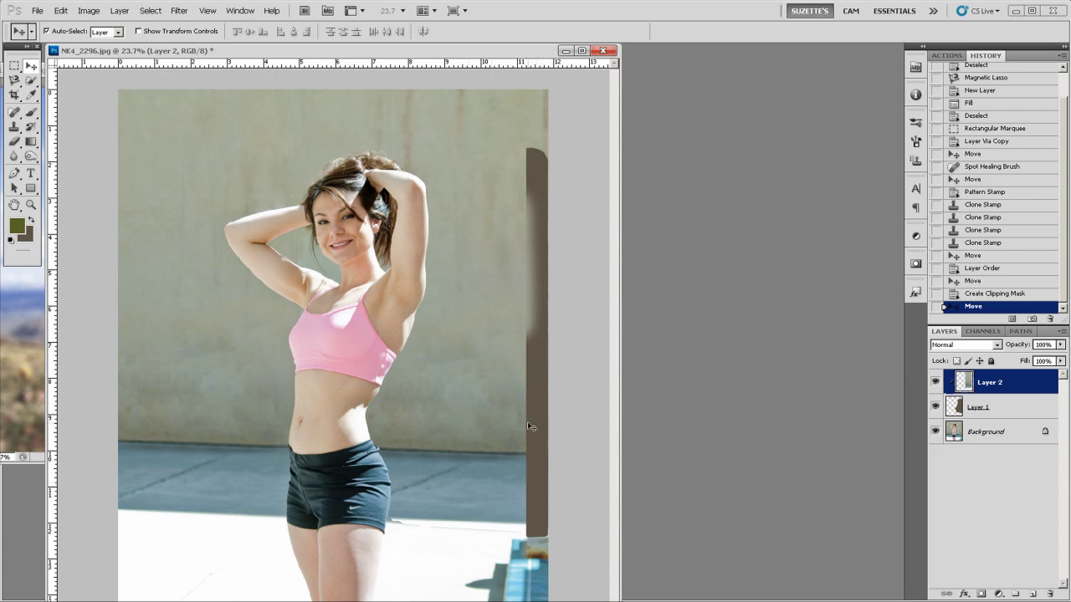
pyautogui.hotkey('ctrl', 't')
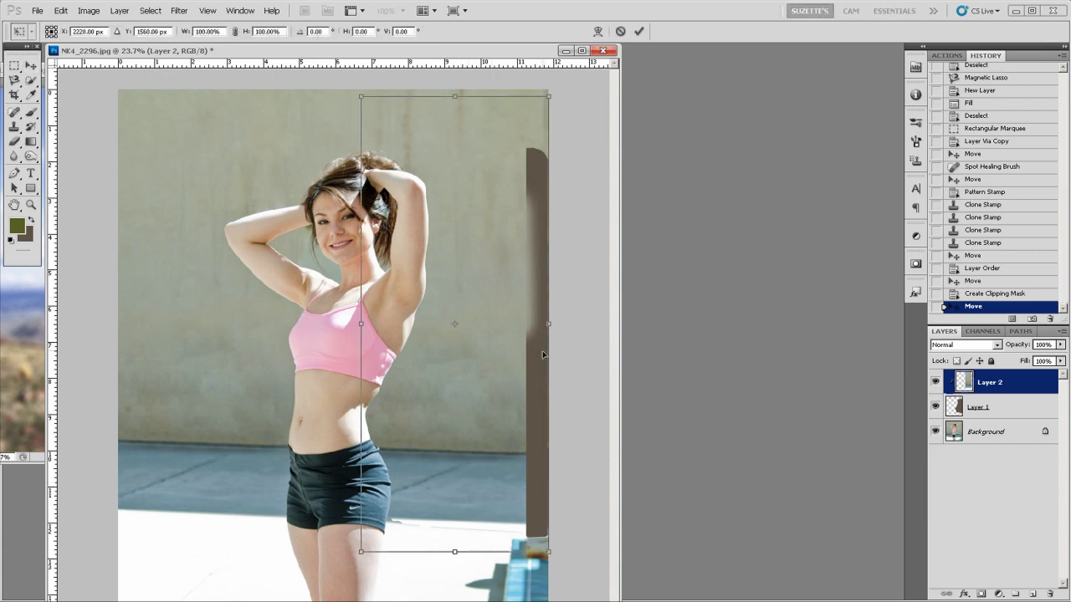
pyautogui.moveTo(548, 323); pyautogui.dragTo(588, 323)
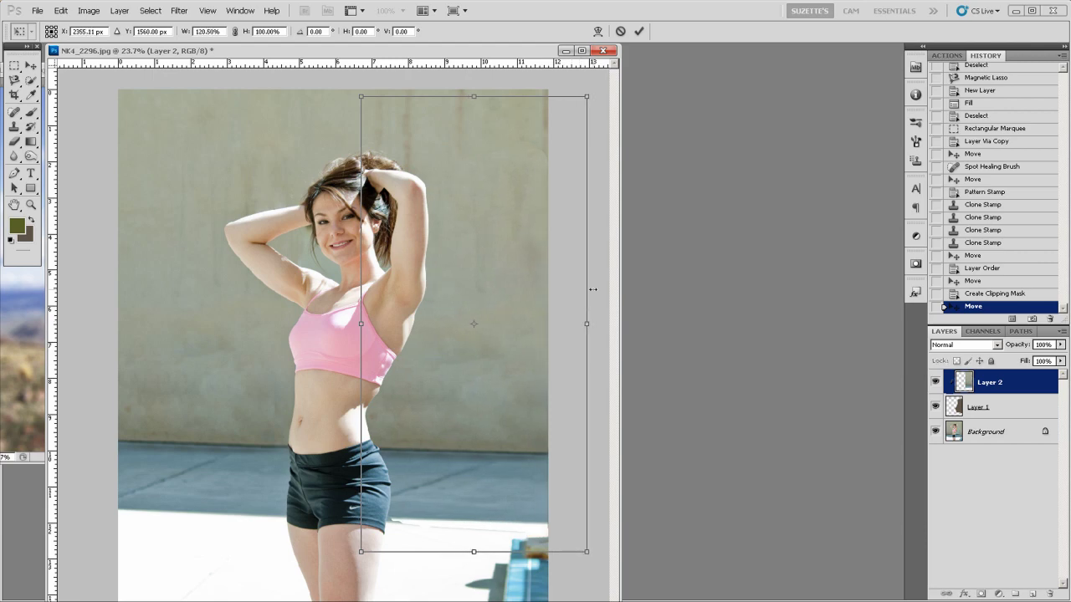
pyautogui.press('Return')
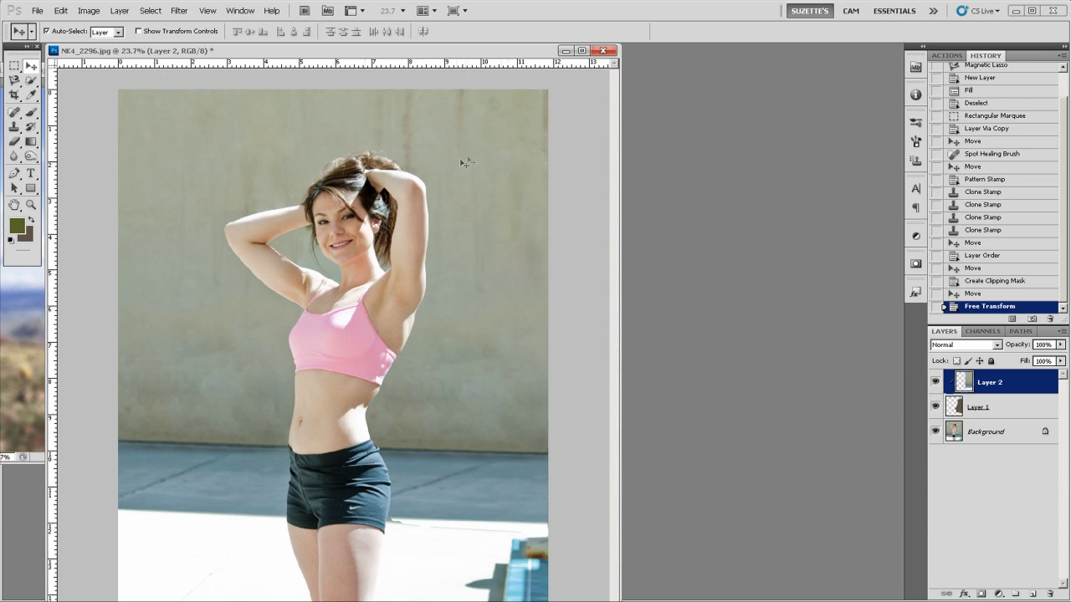
# Hide the clipped wall layer and extend the brown shape's upper edge on Layer 1 with a large soft brown brush
pyautogui.click(936, 382)
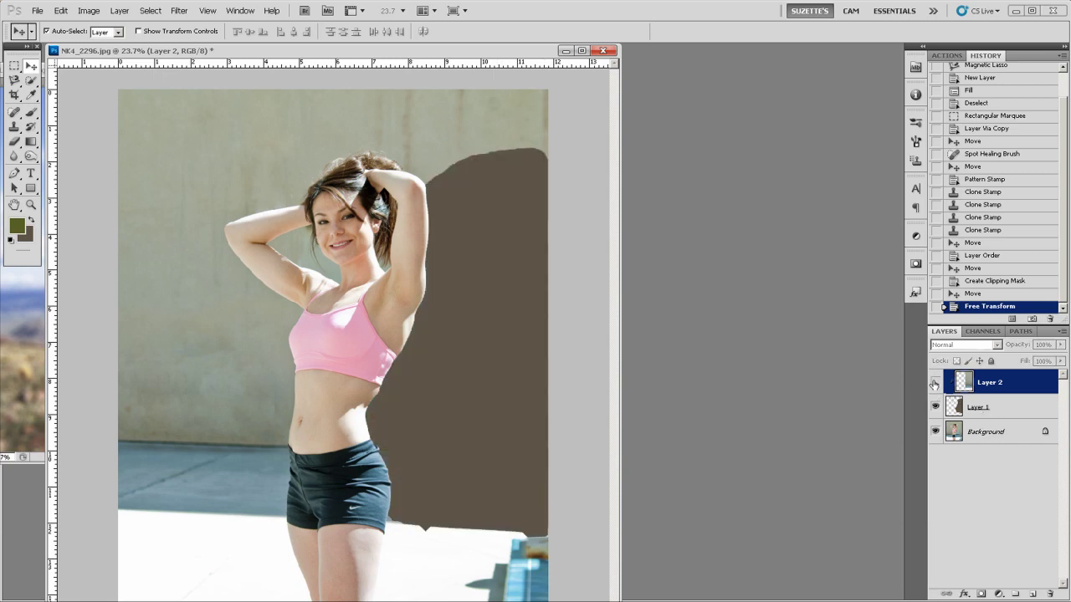
pyautogui.click(986, 410)
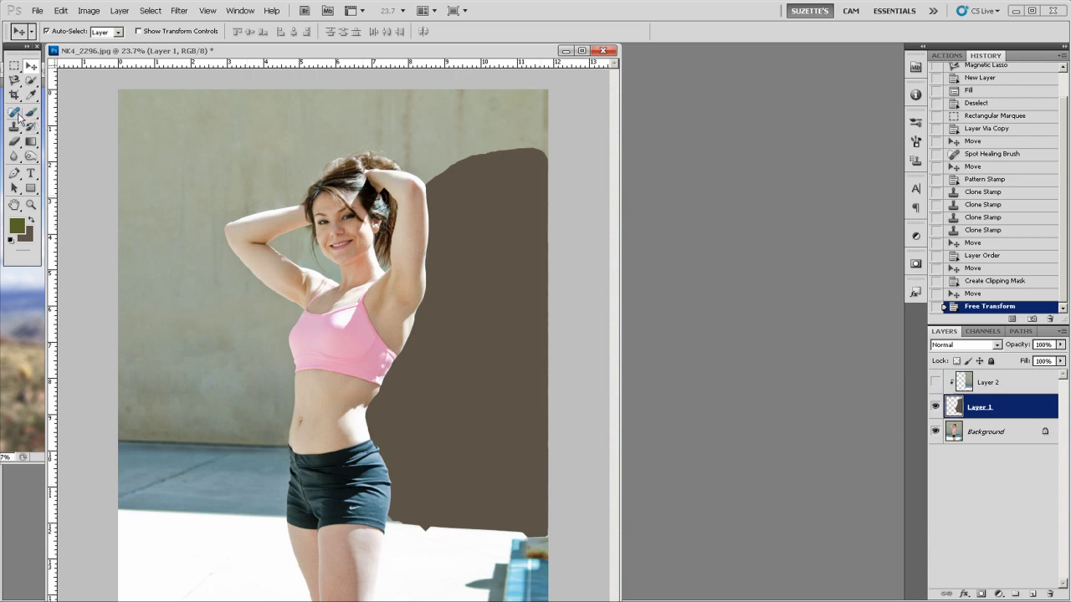
pyautogui.click(33, 132)
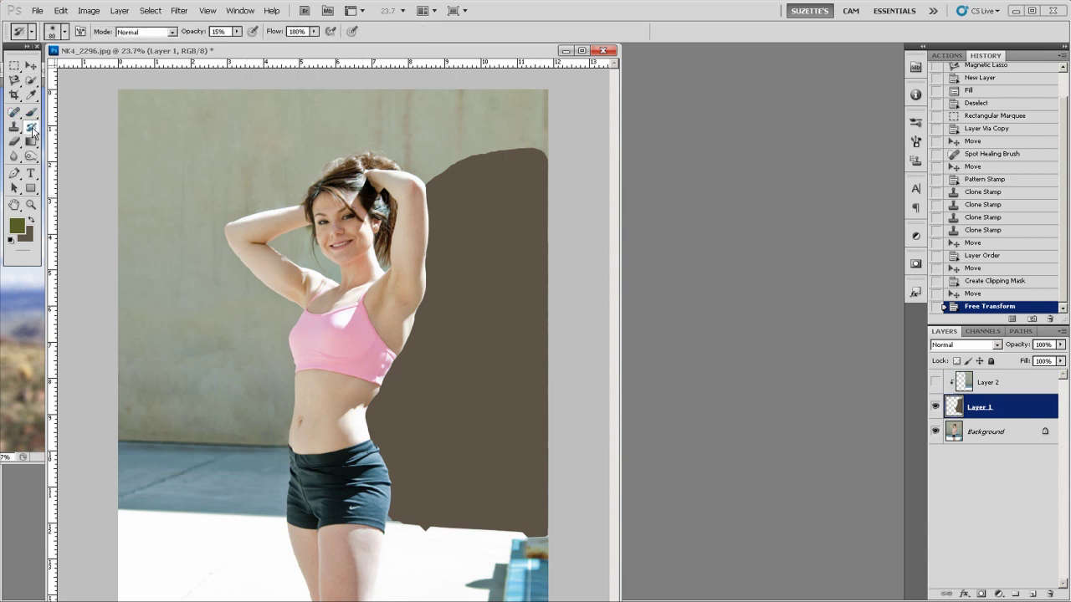
pyautogui.click(34, 115)
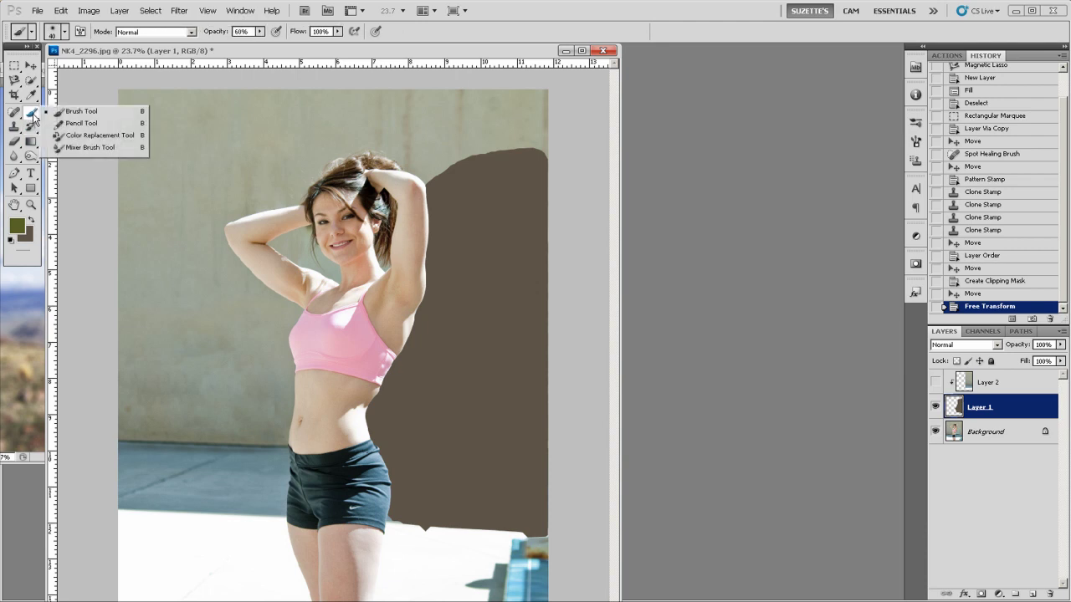
pyautogui.click(77, 112)
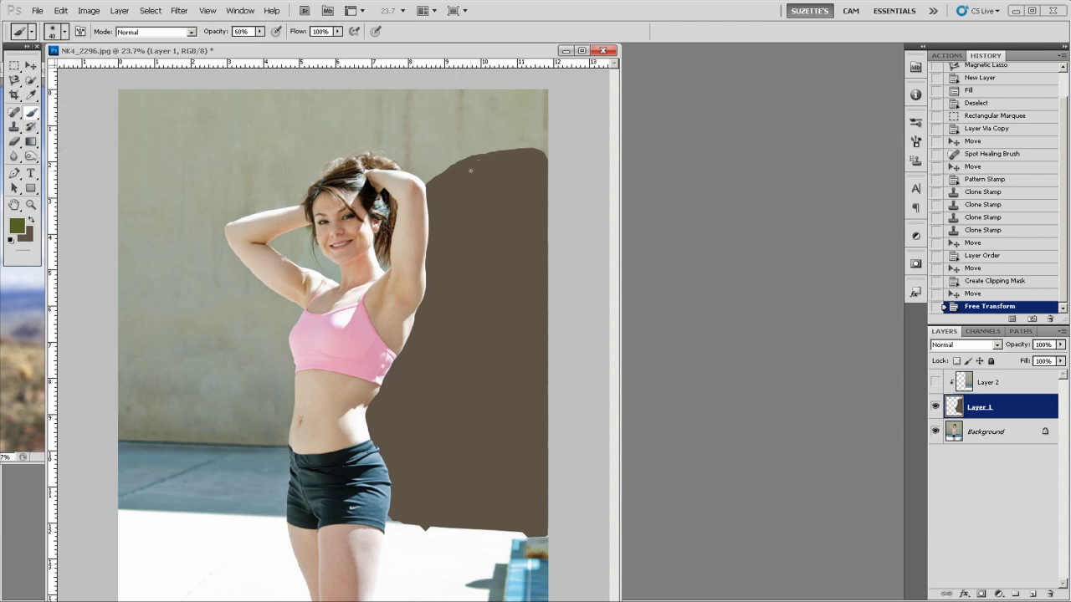
pyautogui.press(']')
pyautogui.press(']')
pyautogui.press(']')
pyautogui.press(']')
pyautogui.press(']')
pyautogui.press(']')
pyautogui.press(']')
pyautogui.press(']')
pyautogui.press(']')
pyautogui.press(']')
pyautogui.press(']')
pyautogui.press(']')
pyautogui.press('x')
pyautogui.moveTo(445, 178)
pyautogui.mouseDown()
pyautogui.moveTo(520, 155)
pyautogui.moveTo(491, 157)
pyautogui.moveTo(554, 149)
pyautogui.mouseUp()
pyautogui.click(473, 165)
# Show Layer 2 and paint Layer 1's lower edge along the sunlit floor with a 175 px brush at 100% opacity, checking with Layer 2 hidden
pyautogui.press('0')
pyautogui.press('[')
pyautogui.press('[')
pyautogui.click(936, 382)
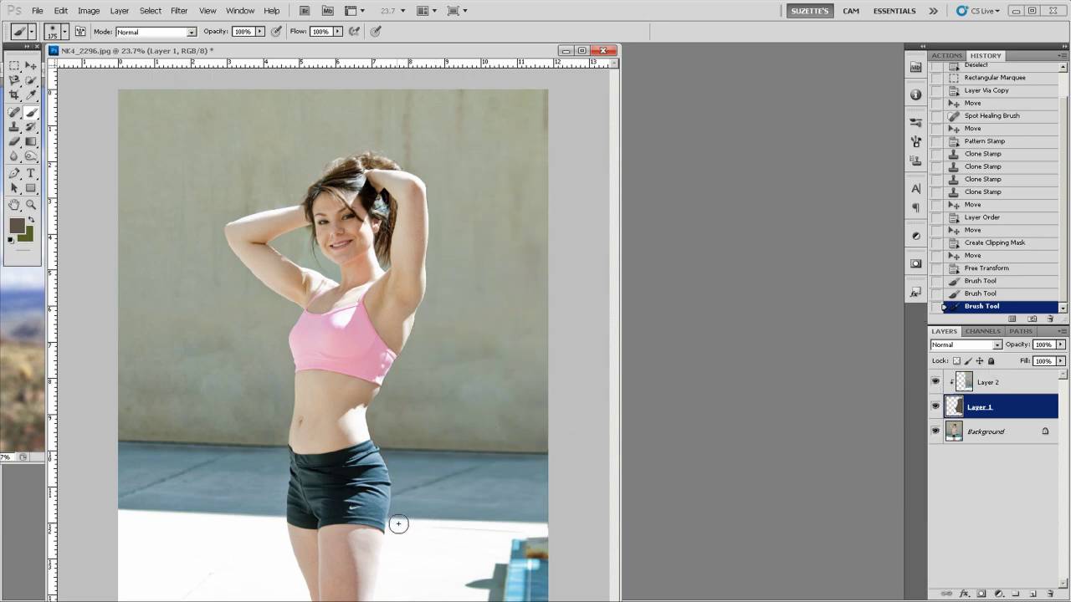
pyautogui.moveTo(490, 520); pyautogui.dragTo(533, 432)
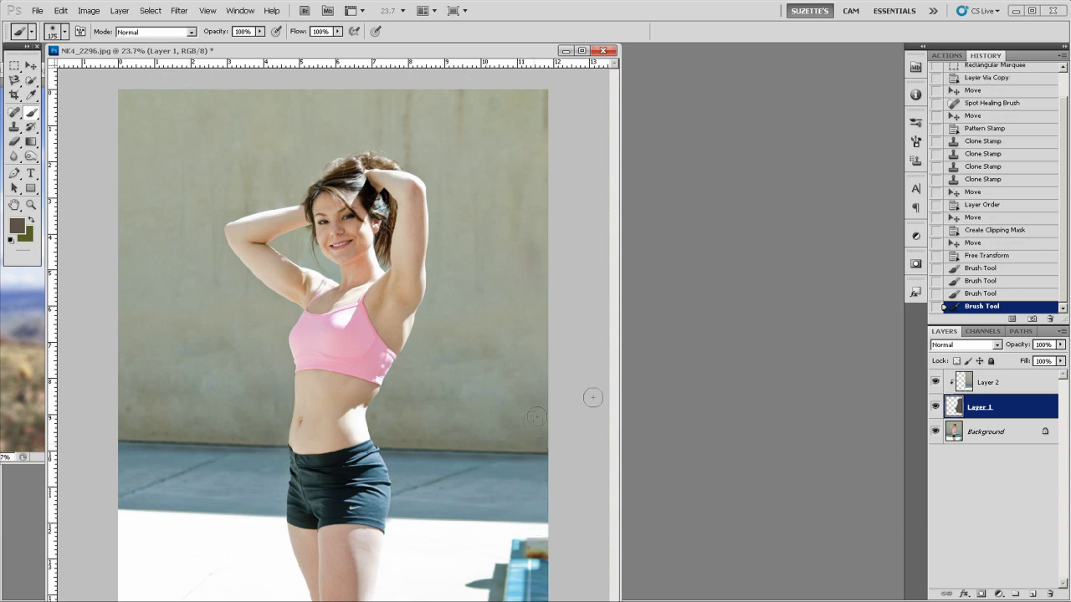
pyautogui.click(936, 382)
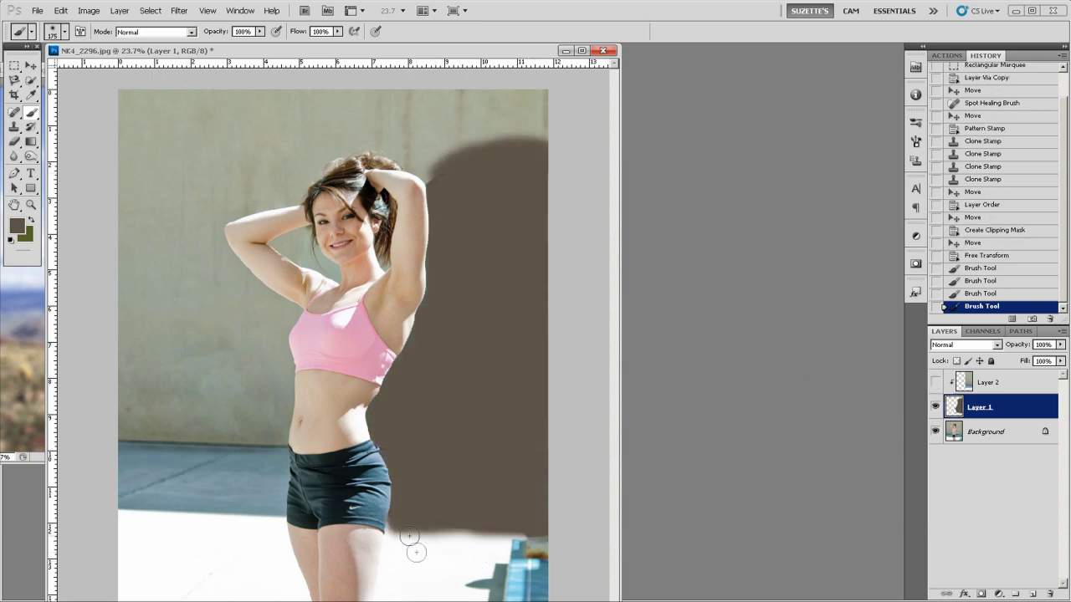
pyautogui.click(936, 383)
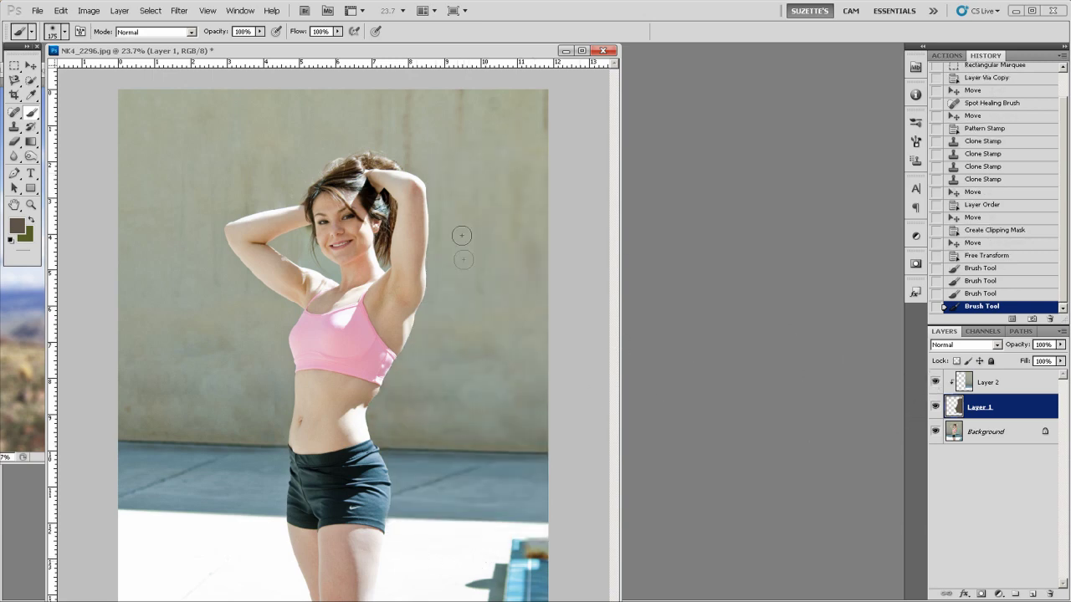
# Move the clipped wall layer down and nudge it back up in small increments to match the floor line behind the woman
pyautogui.press('v')
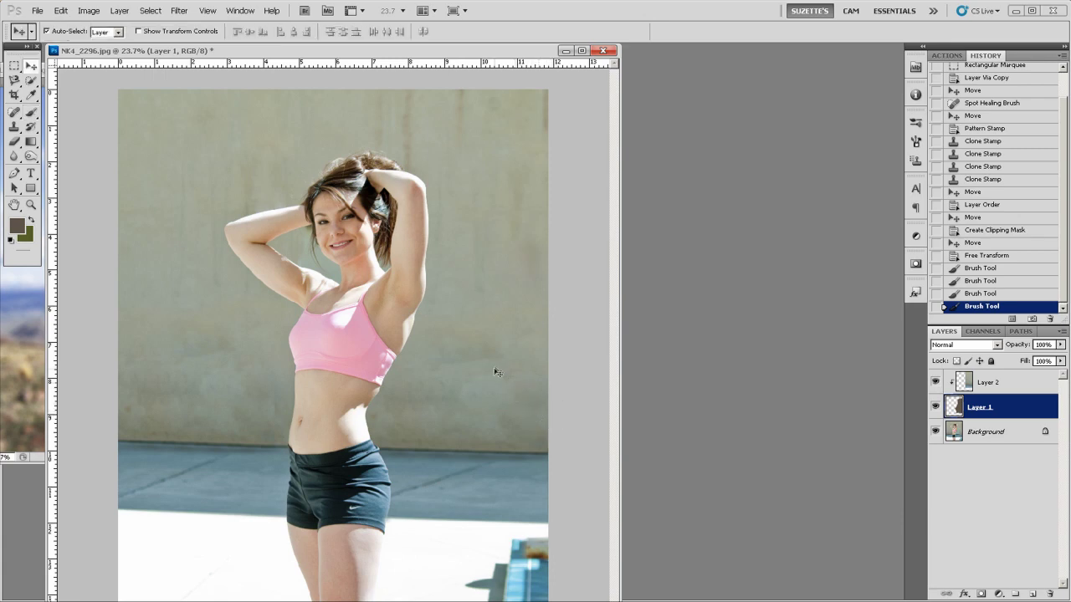
pyautogui.moveTo(498, 368)
pyautogui.mouseDown()
pyautogui.moveTo(496, 398)
pyautogui.moveTo(638, 387)
pyautogui.moveTo(455, 411)
pyautogui.moveTo(574, 574)
pyautogui.moveTo(485, 382)
pyautogui.mouseUp()
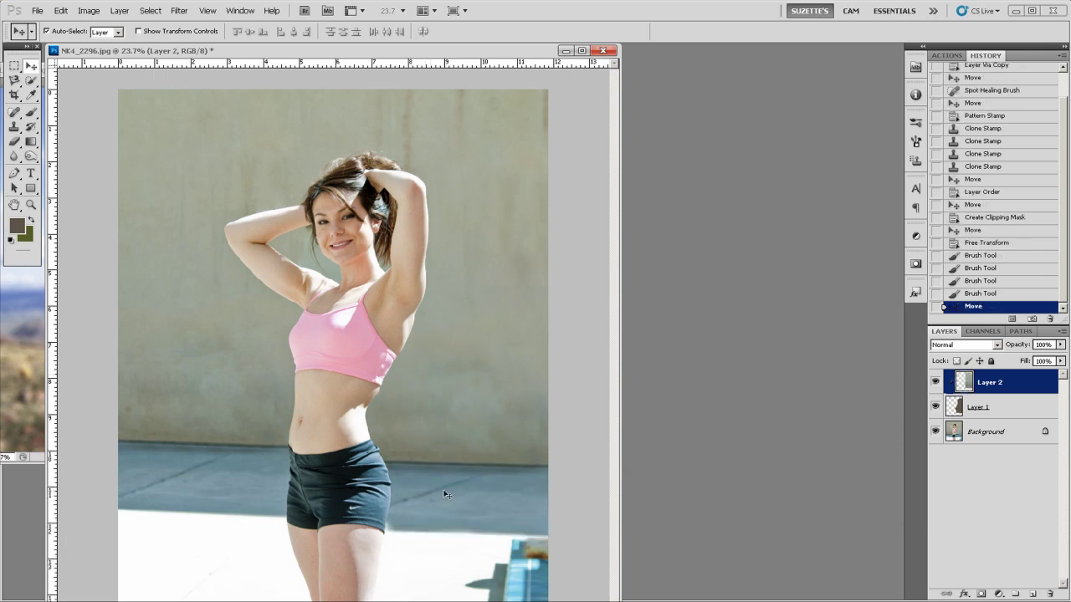
pyautogui.press('Up')
pyautogui.press('Up')
pyautogui.press('Up')
pyautogui.press('Up')
pyautogui.press('Up')
pyautogui.press('Up')
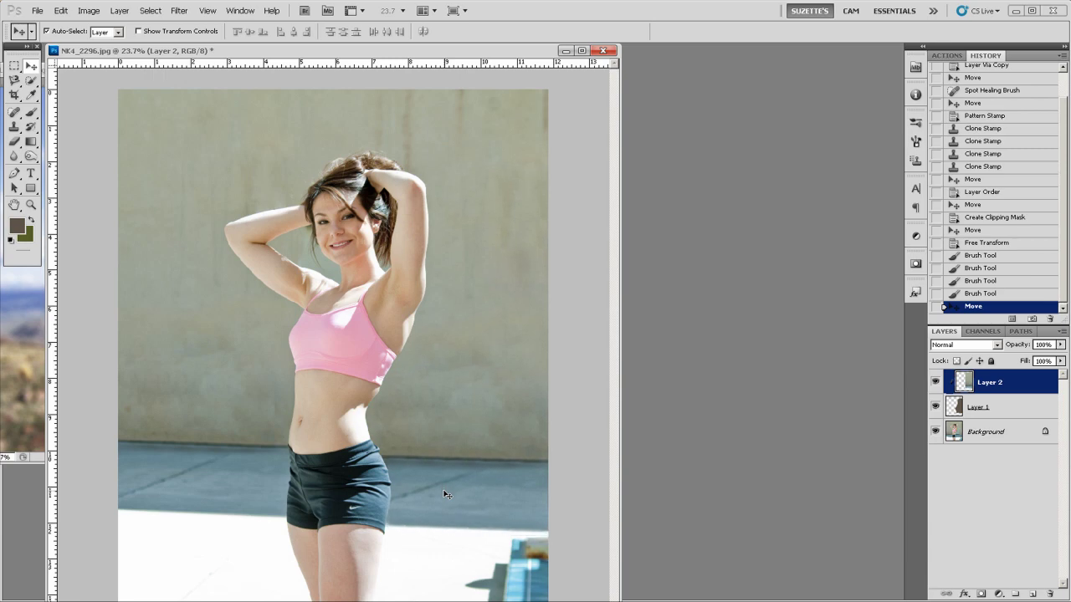
pyautogui.press('Up')
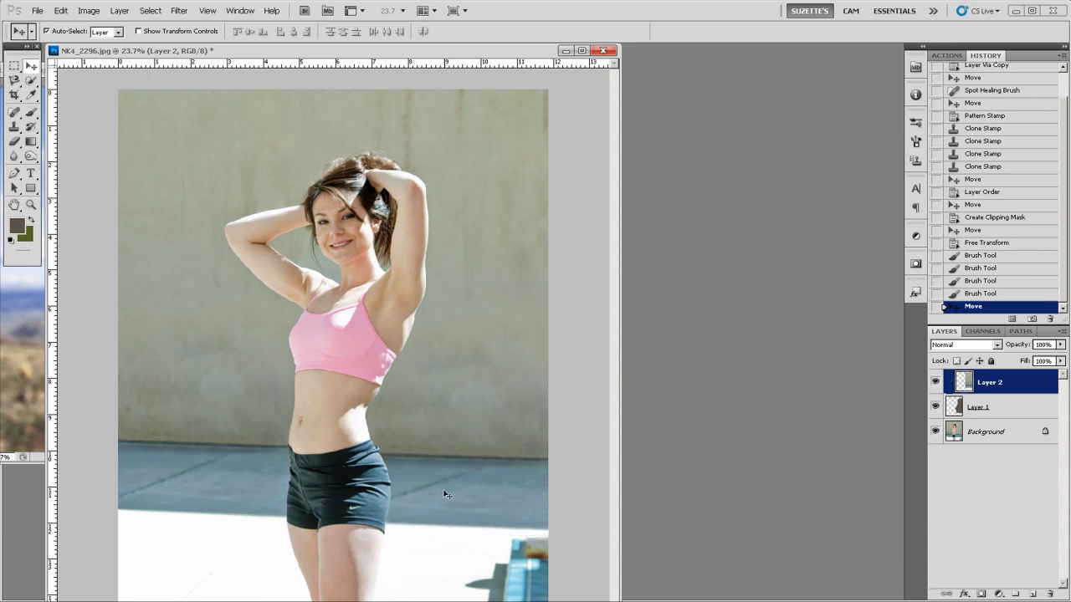
# Clone sunlit pavement over the blue object and its shadow in the photo's lower-right corner, switching to the Background layer
pyautogui.hotkey('ctrl', '0')
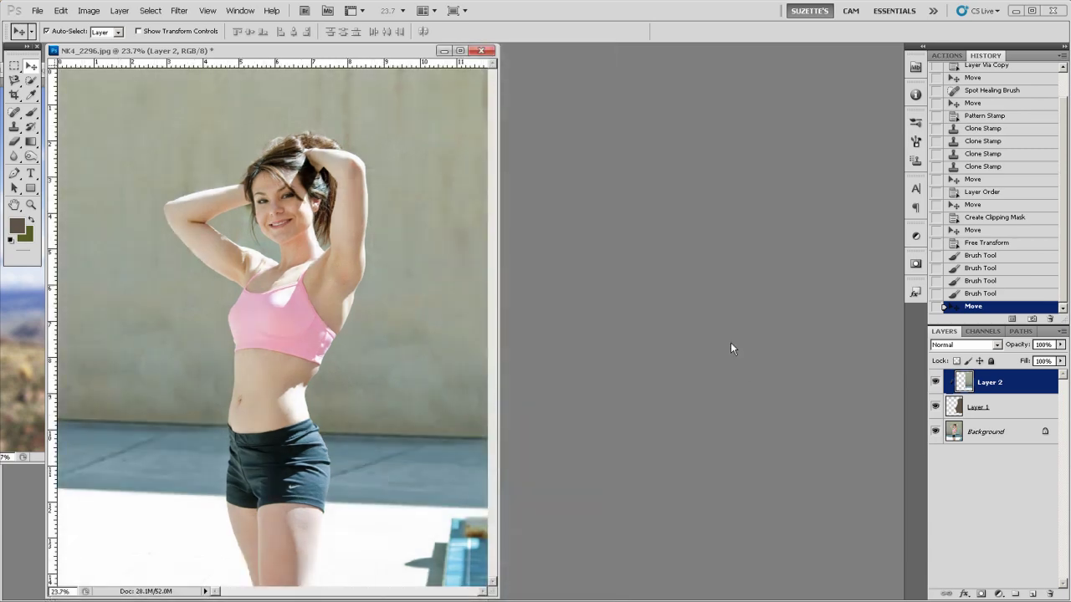
pyautogui.click(14, 127)
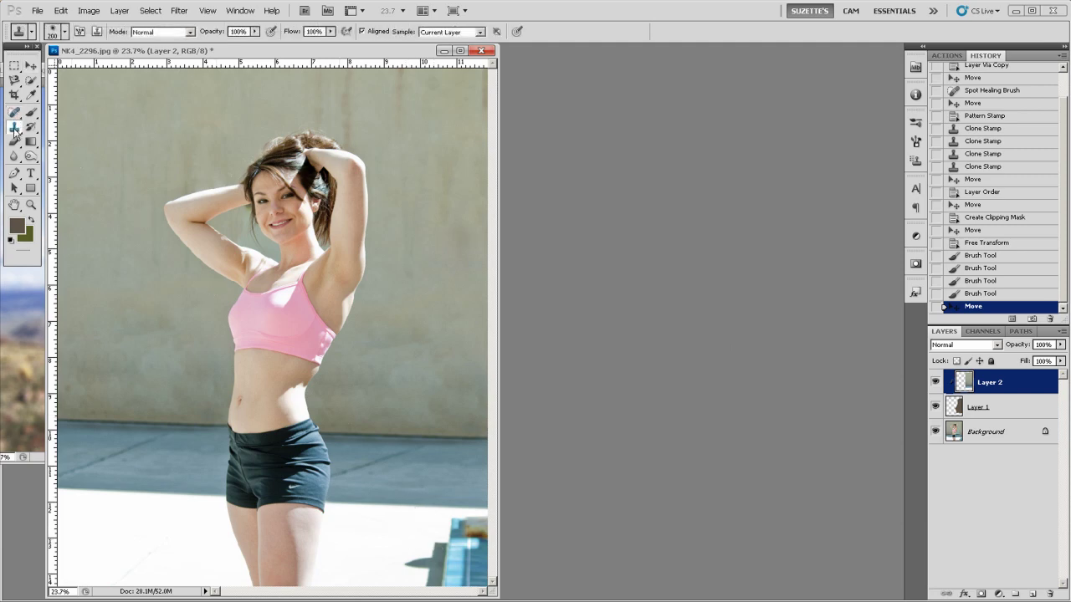
pyautogui.click(67, 127)
pyautogui.keyDown('alt'); pyautogui.click(365, 523); pyautogui.keyUp('alt')
pyautogui.moveTo(406, 525)
pyautogui.mouseDown()
pyautogui.moveTo(426, 539)
pyautogui.moveTo(419, 561)
pyautogui.moveTo(430, 566)
pyautogui.moveTo(449, 556)
pyautogui.moveTo(447, 522)
pyautogui.moveTo(485, 550)
pyautogui.moveTo(463, 574)
pyautogui.moveTo(500, 589)
pyautogui.mouseUp()
pyautogui.click(986, 432)
pyautogui.keyDown('alt'); pyautogui.click(368, 545); pyautogui.keyUp('alt')
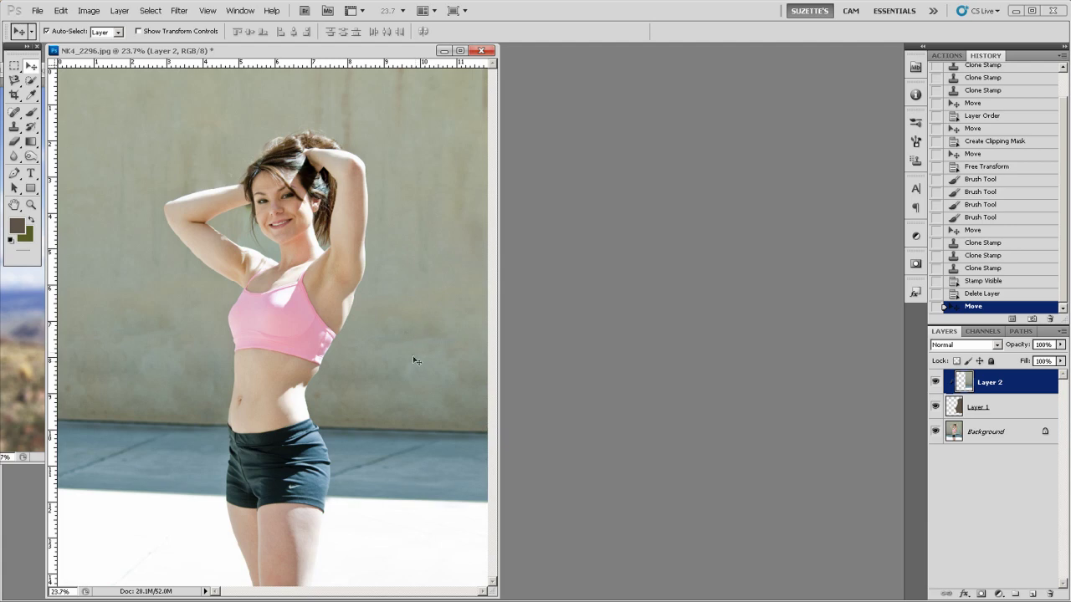
# Shift the clipped wall layer down and back up to realign its floor line with the original
pyautogui.moveTo(385, 337); pyautogui.dragTo(394, 372)
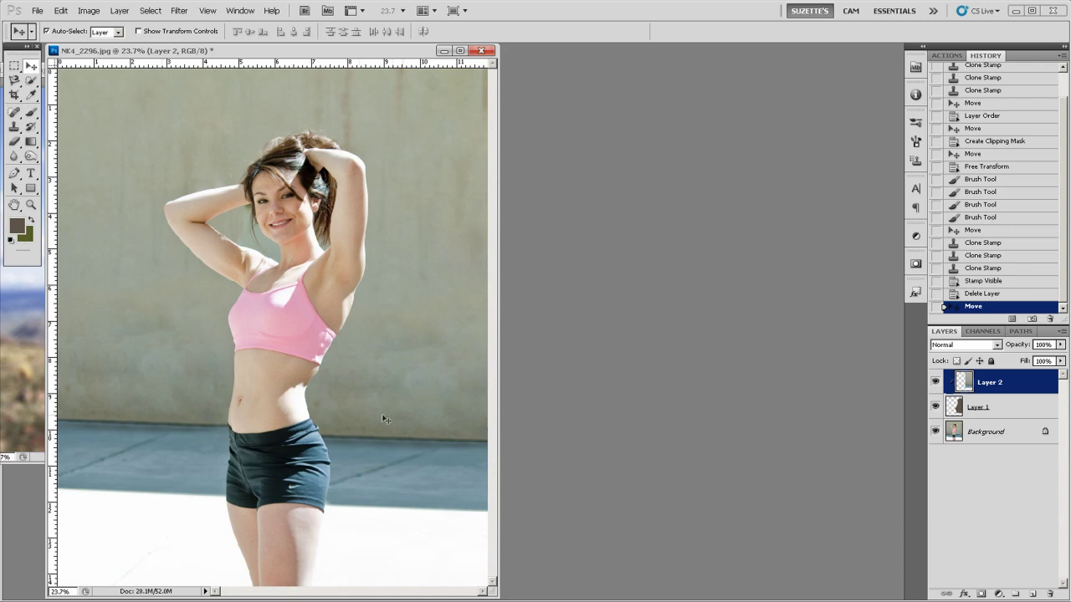
pyautogui.moveTo(384, 416); pyautogui.dragTo(427, 394)
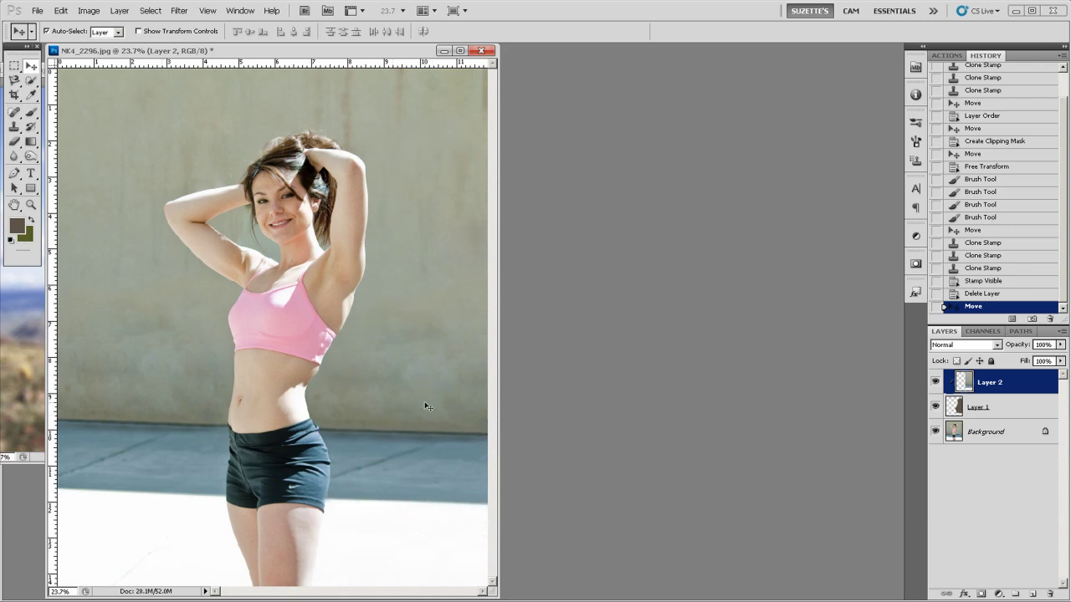